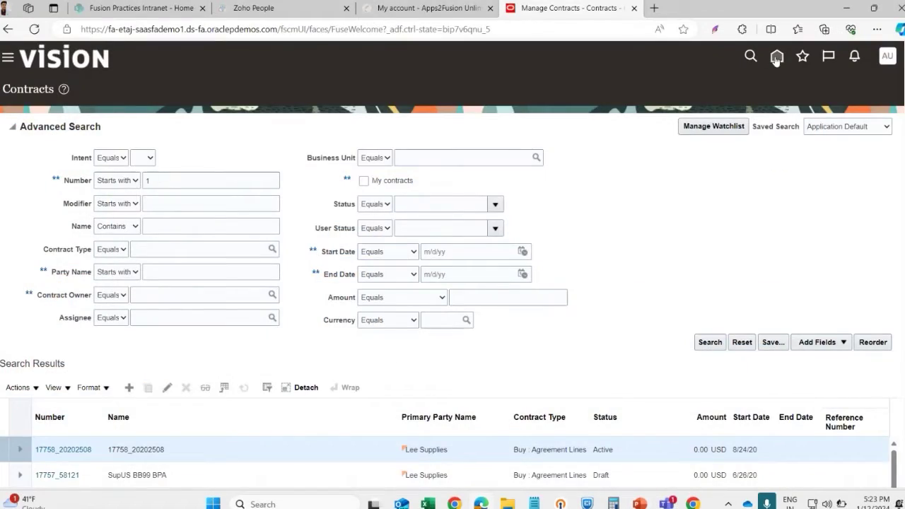
# - Return to the home page and open Project Financial Management from the Projects apps
pyautogui.click(777, 58)
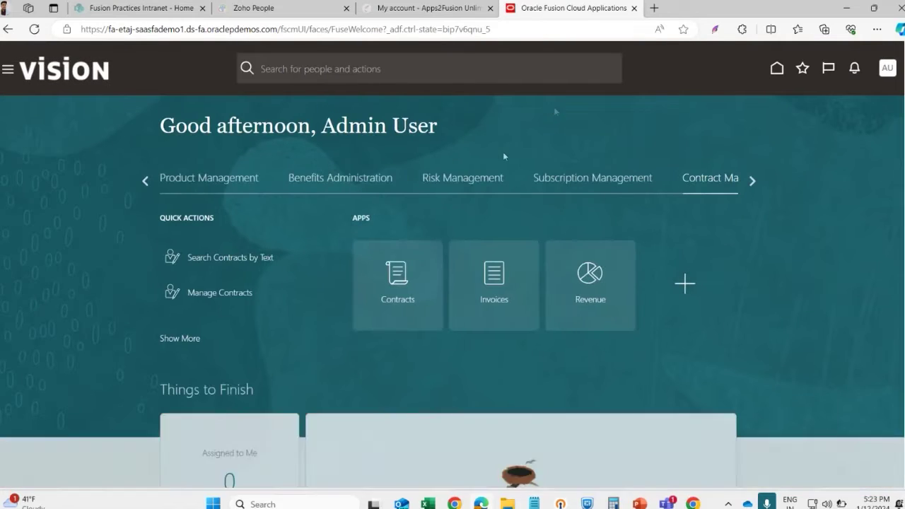
pyautogui.click(754, 182)
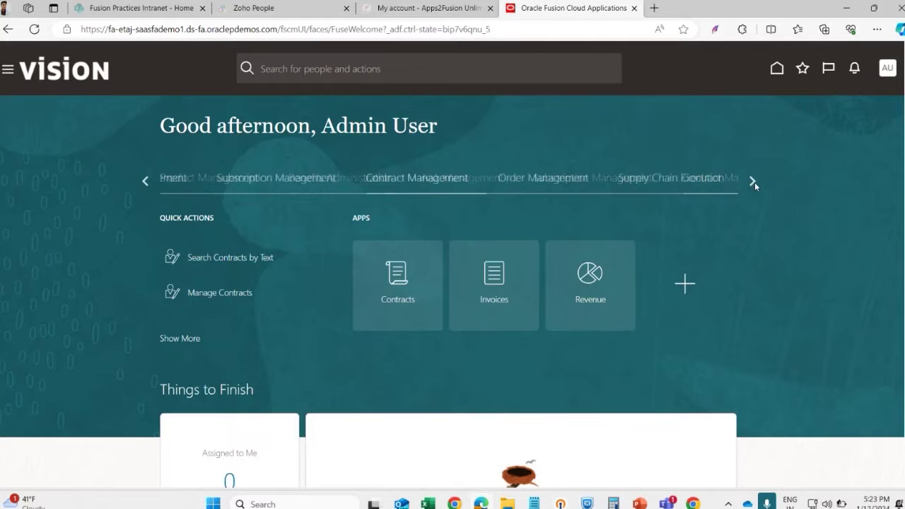
pyautogui.click(754, 182)
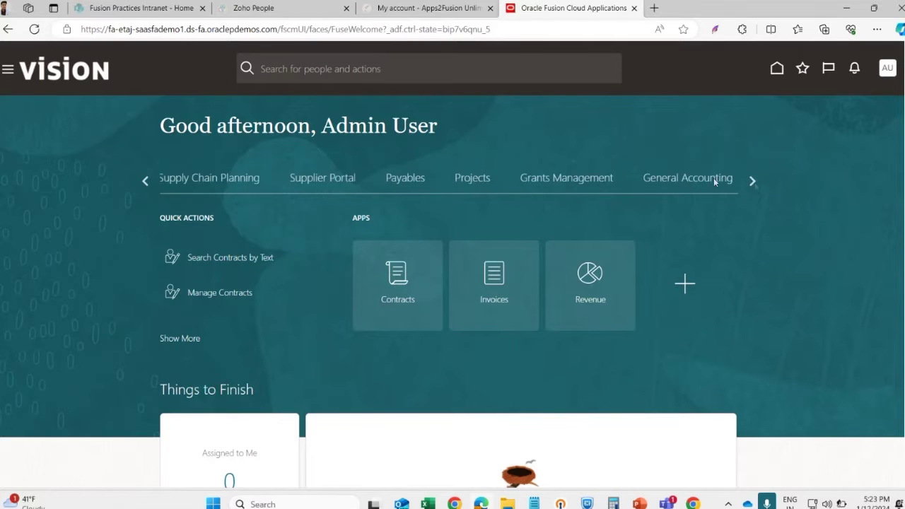
pyautogui.click(485, 186)
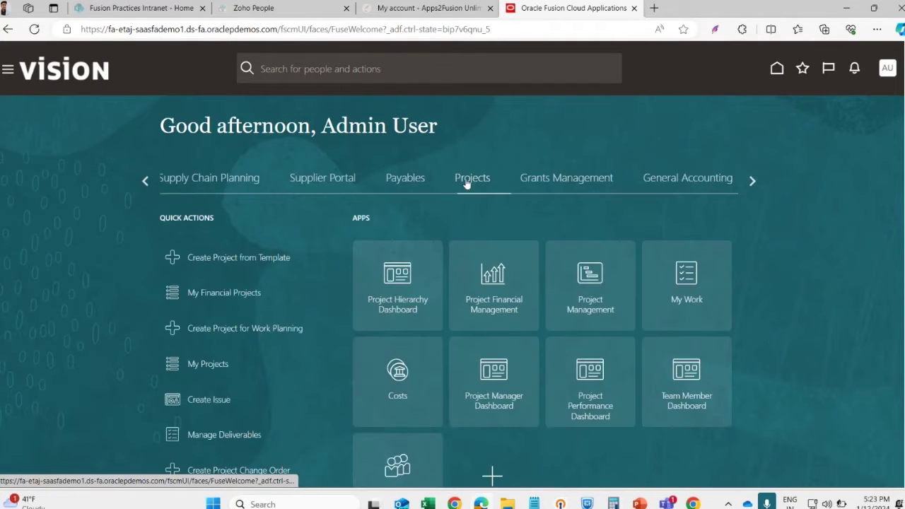
pyautogui.scroll(-1, 474, 166)
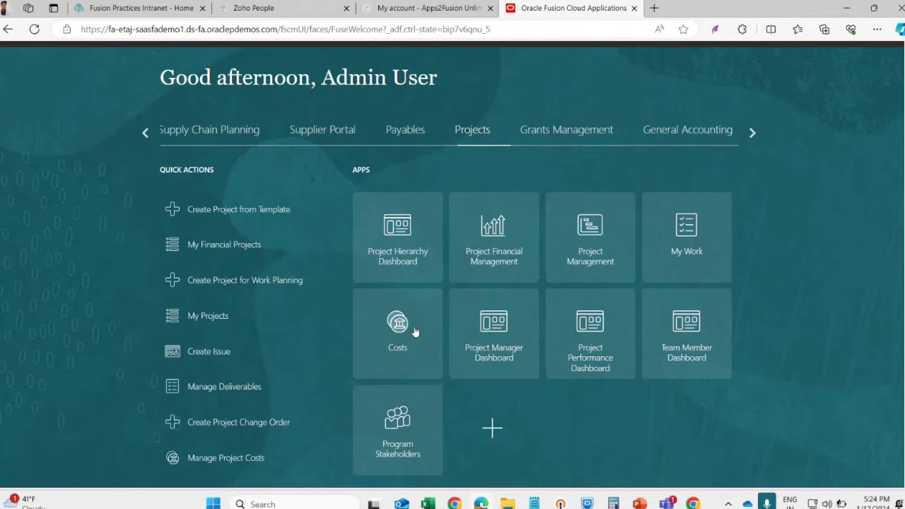
pyautogui.click(496, 220)
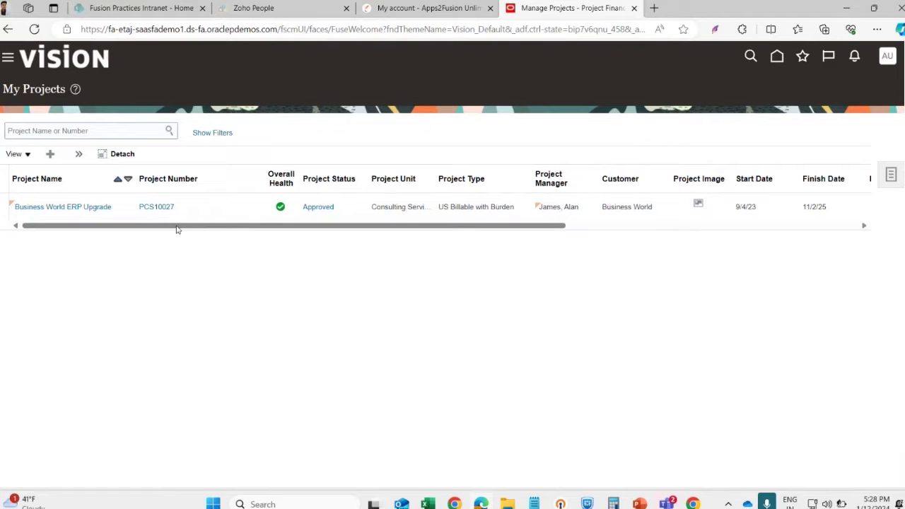
# - Examine all columns of the My Projects list, from project name to project ledger currency
pyautogui.moveTo(189, 228); pyautogui.dragTo(375, 225)
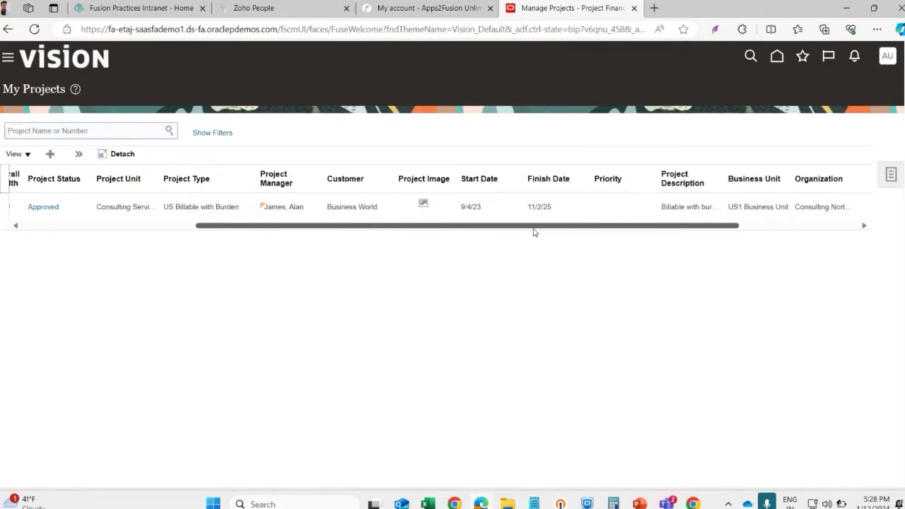
pyautogui.moveTo(535, 230); pyautogui.dragTo(698, 232)
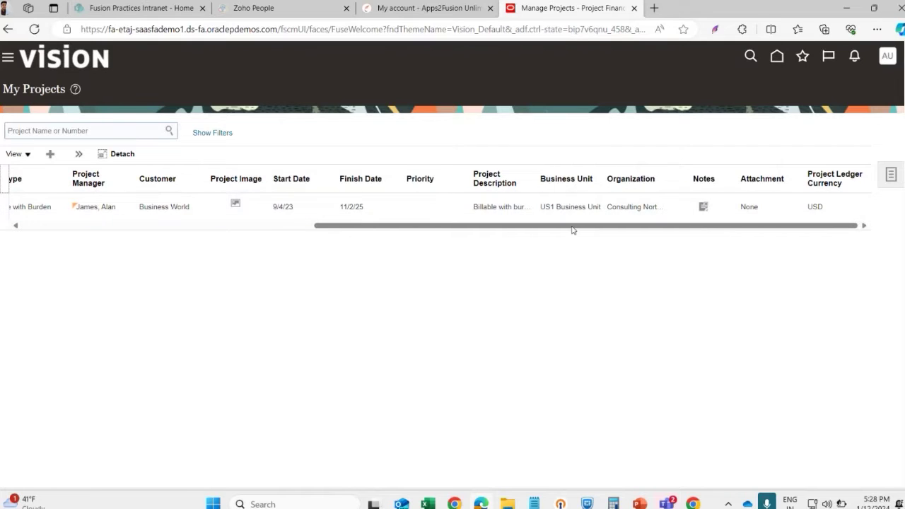
pyautogui.moveTo(573, 226); pyautogui.dragTo(439, 226)
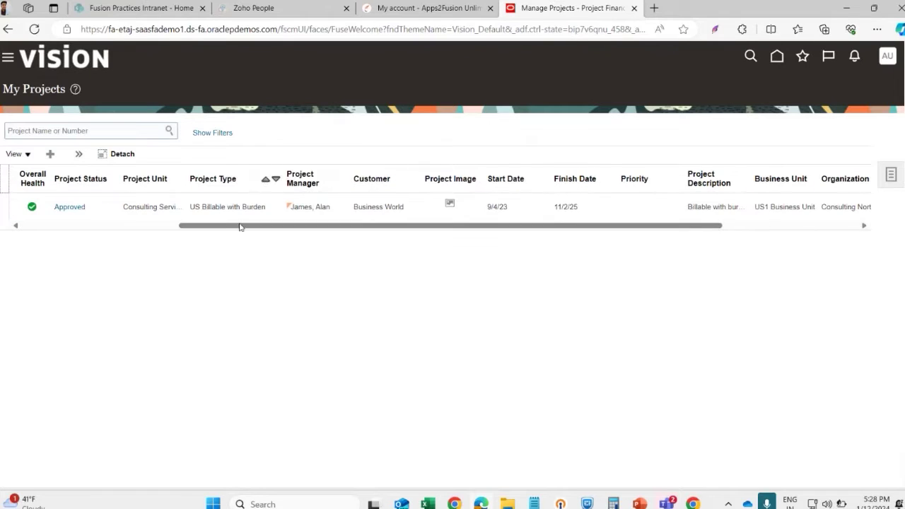
pyautogui.moveTo(338, 226); pyautogui.dragTo(483, 240)
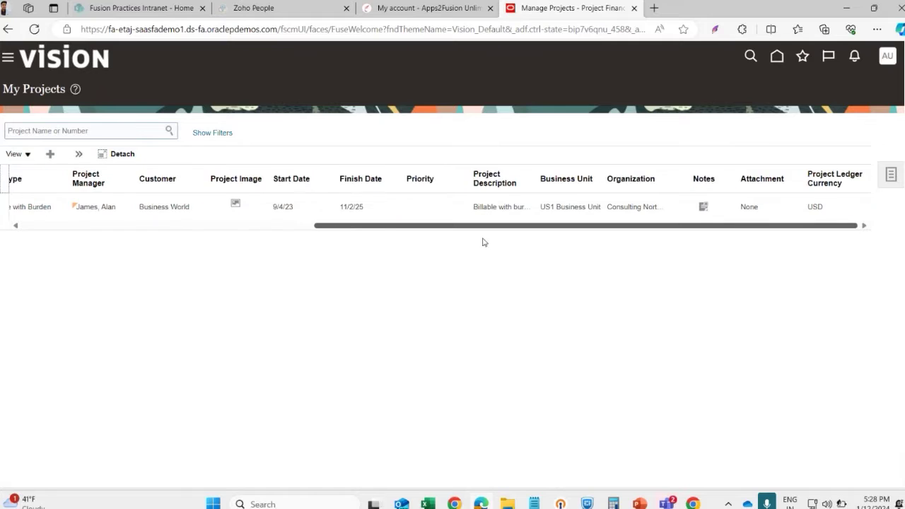
pyautogui.moveTo(381, 227); pyautogui.dragTo(88, 226)
# - Open the financial project plan of the Business World ERP Upgrade project and look over its task hierarchy
pyautogui.click(98, 208)
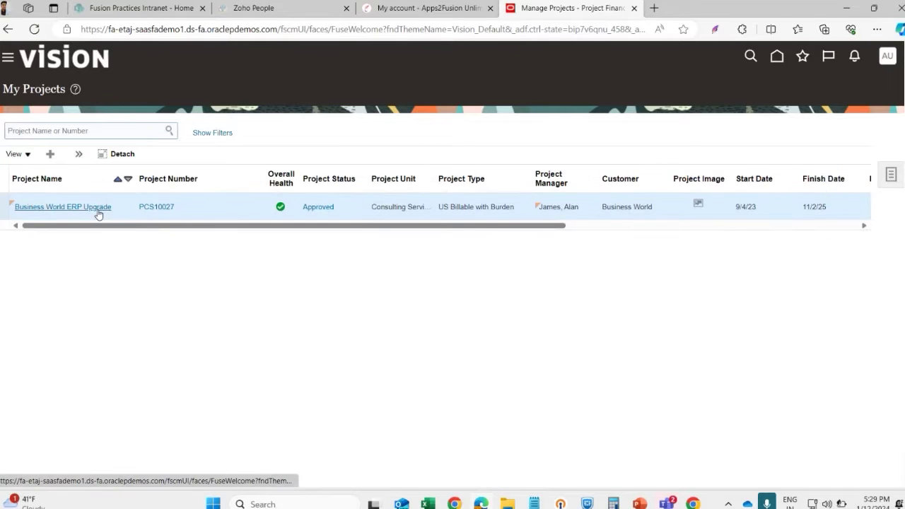
pyautogui.click(98, 212)
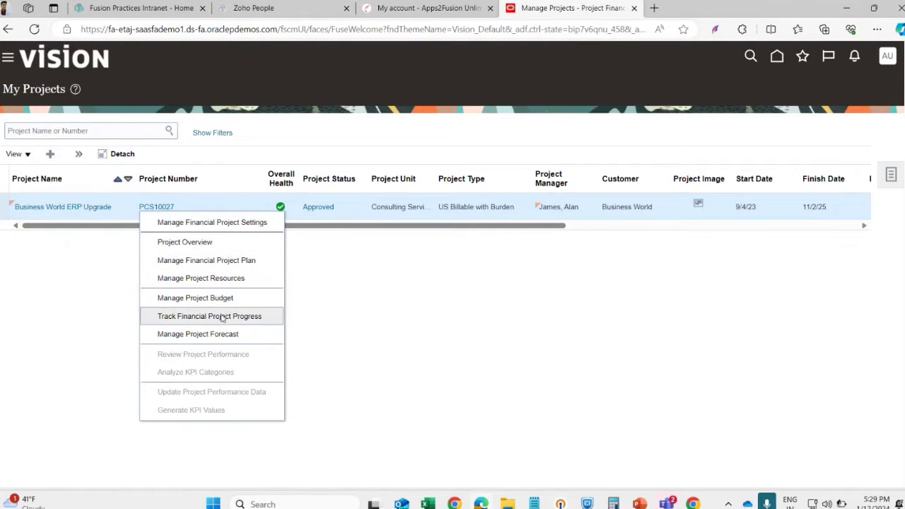
pyautogui.click(224, 263)
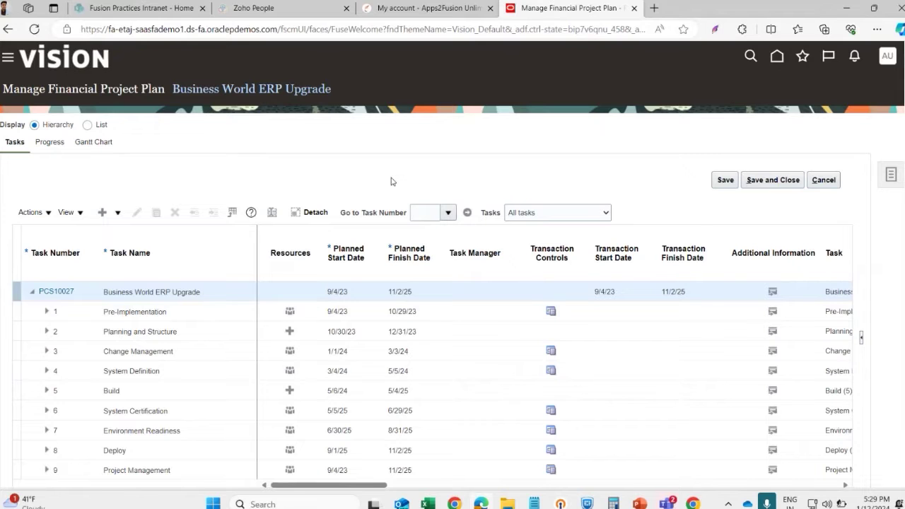
pyautogui.scroll(-1, 391, 181)
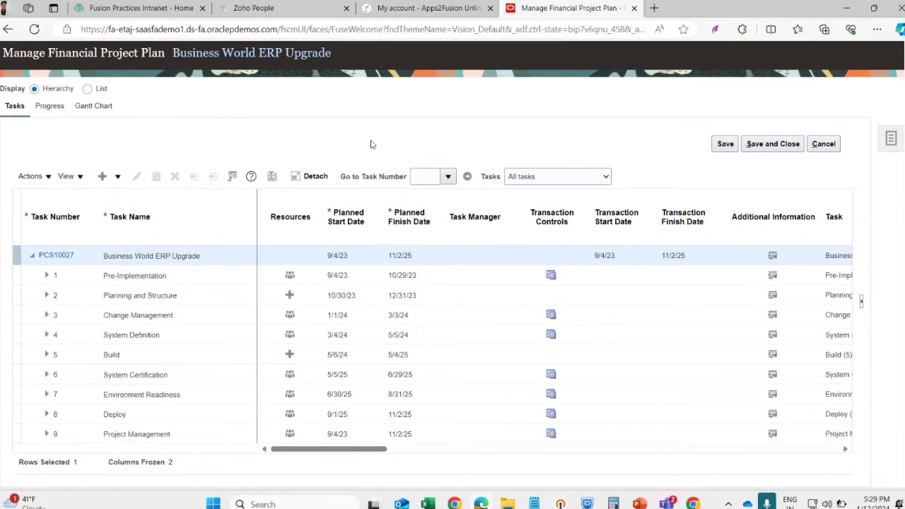
pyautogui.scroll(1, 370, 144)
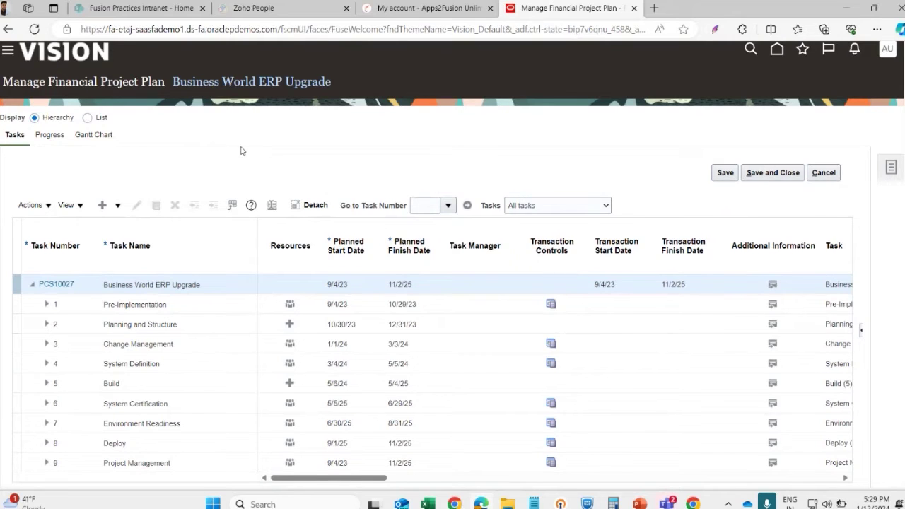
pyautogui.scroll(1, 241, 150)
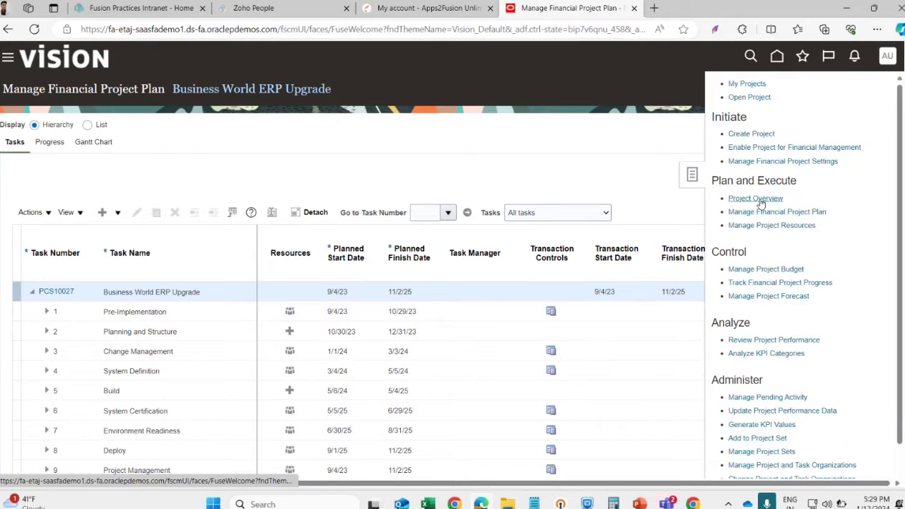
# - Open the project overview and examine its basic information, including project unit, organization, business unit and sponsorship, plus the notes, team members and pending activity
pyautogui.click(746, 199)
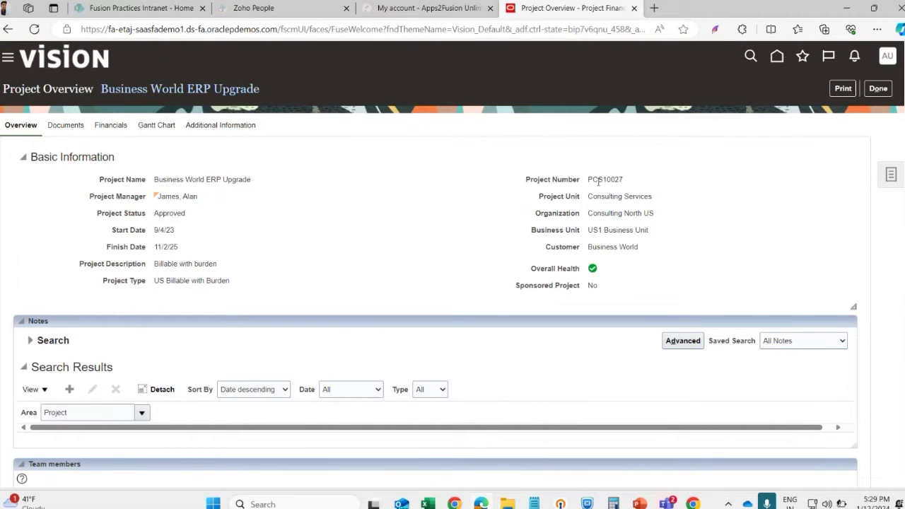
pyautogui.moveTo(595, 198); pyautogui.dragTo(641, 200)
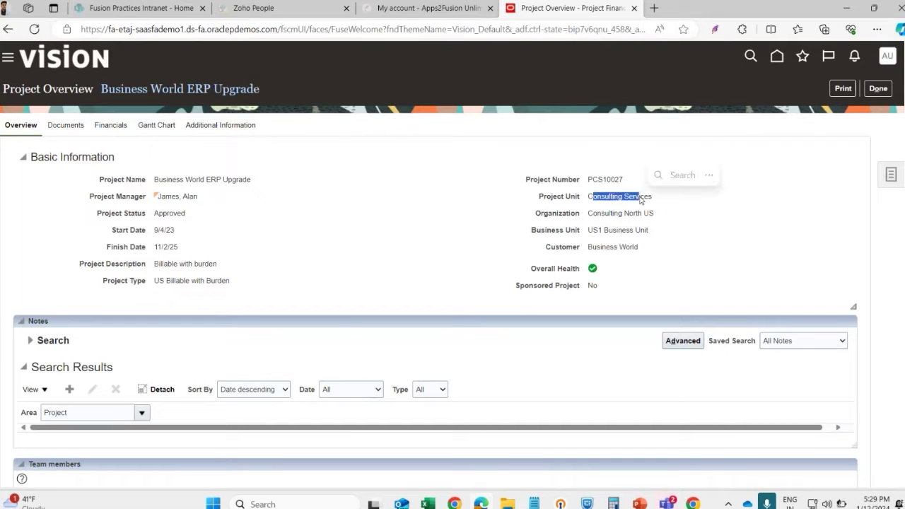
pyautogui.click(595, 218)
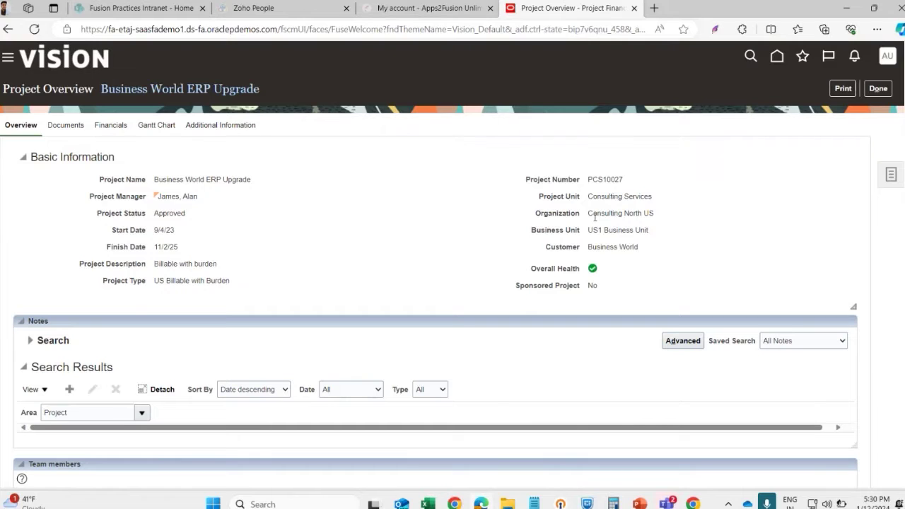
pyautogui.doubleClick(595, 218)
pyautogui.click(603, 233)
pyautogui.moveTo(589, 230); pyautogui.dragTo(631, 230)
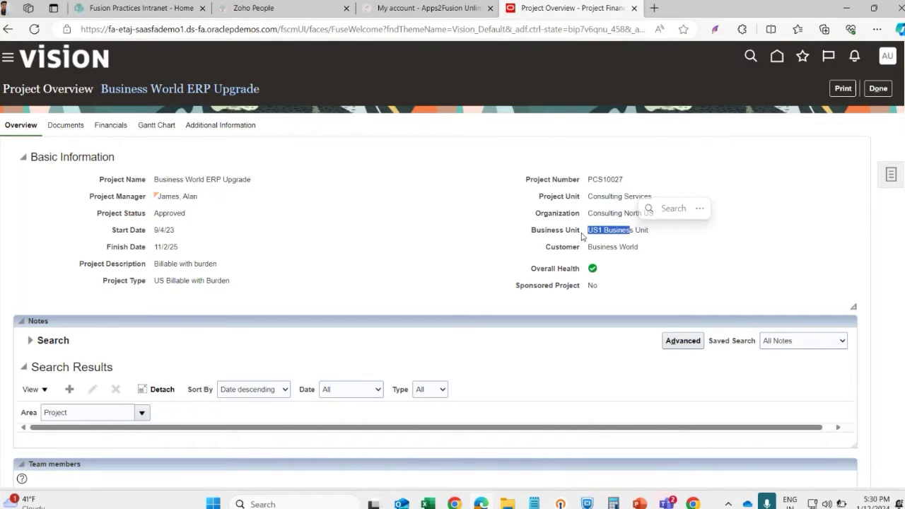
pyautogui.click(517, 292)
pyautogui.scroll(-1, 516, 292)
pyautogui.doubleClick(592, 250)
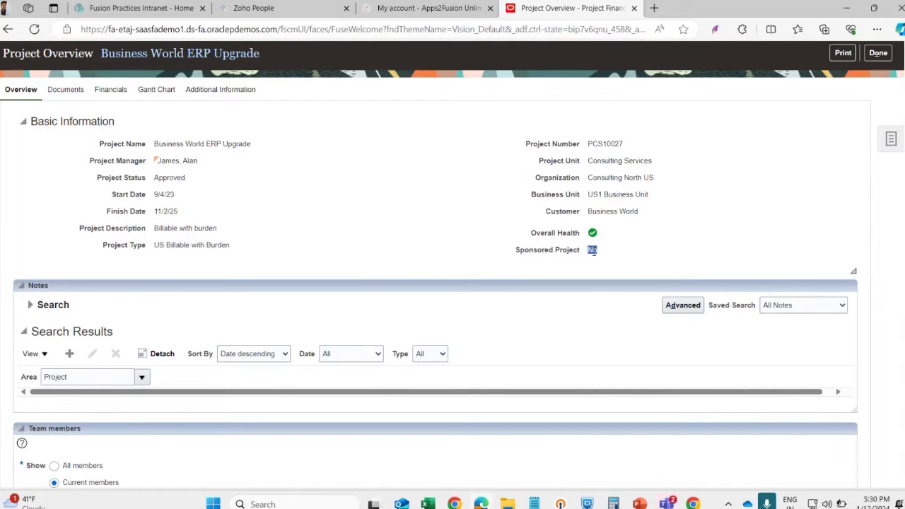
pyautogui.click(546, 261)
pyautogui.scroll(-5, 519, 253)
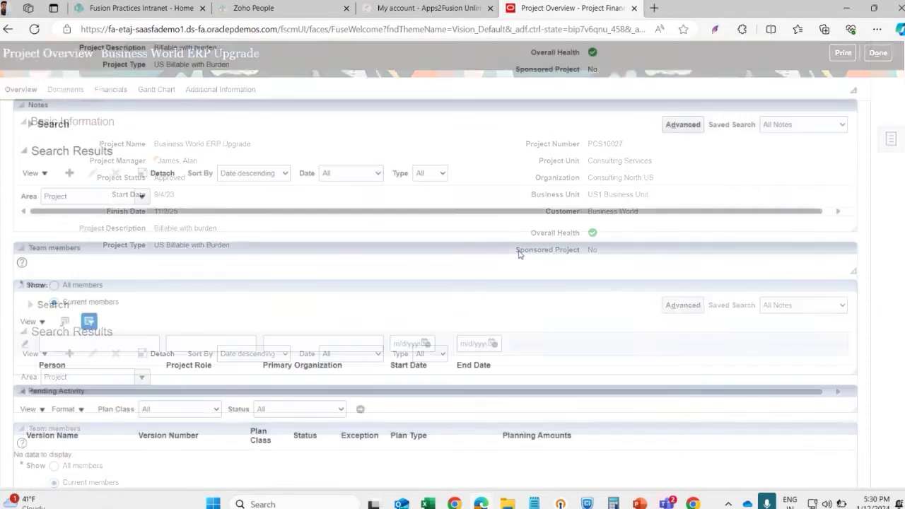
pyautogui.scroll(10, 519, 249)
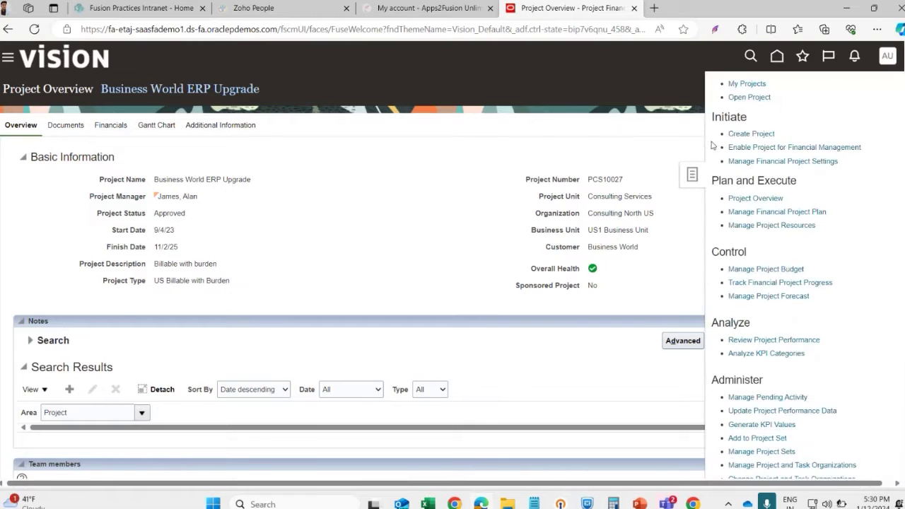
# - Open the financial project settings and review the general information, classifications and attachments, plus the project parties
pyautogui.click(785, 161)
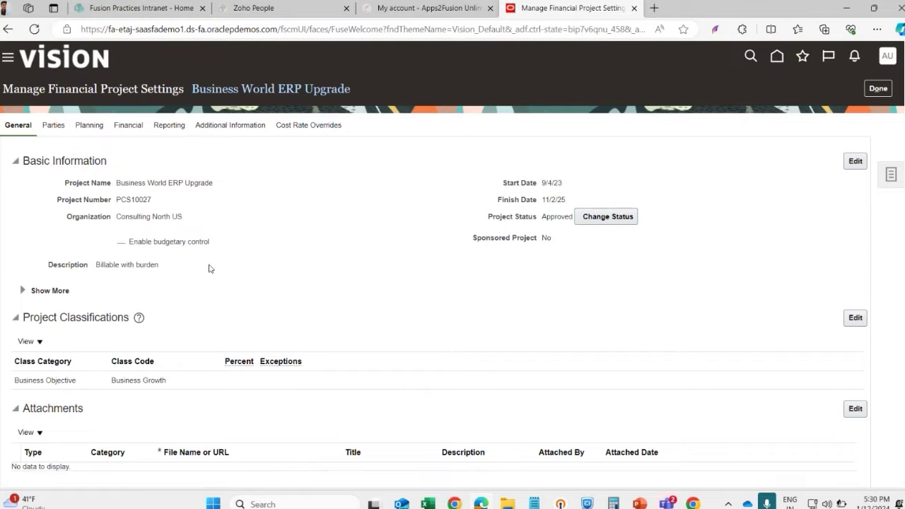
pyautogui.scroll(-1, 209, 268)
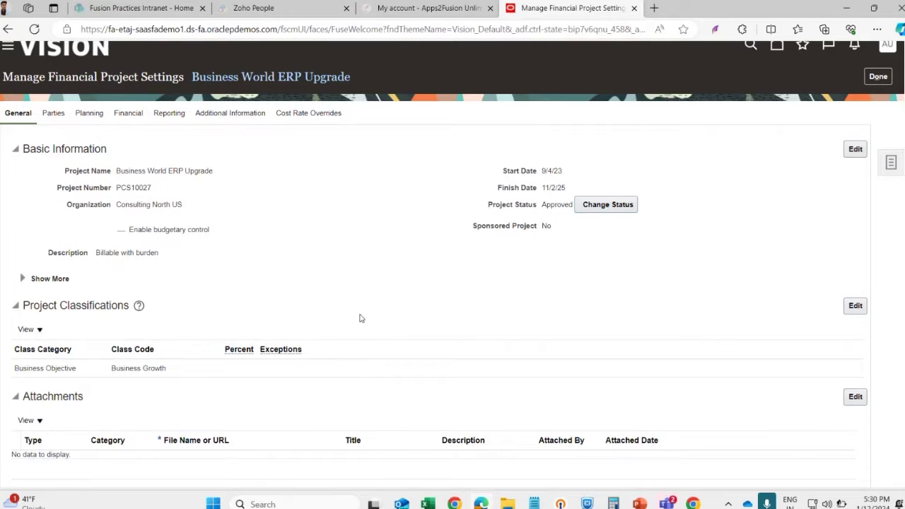
pyautogui.scroll(-1, 359, 319)
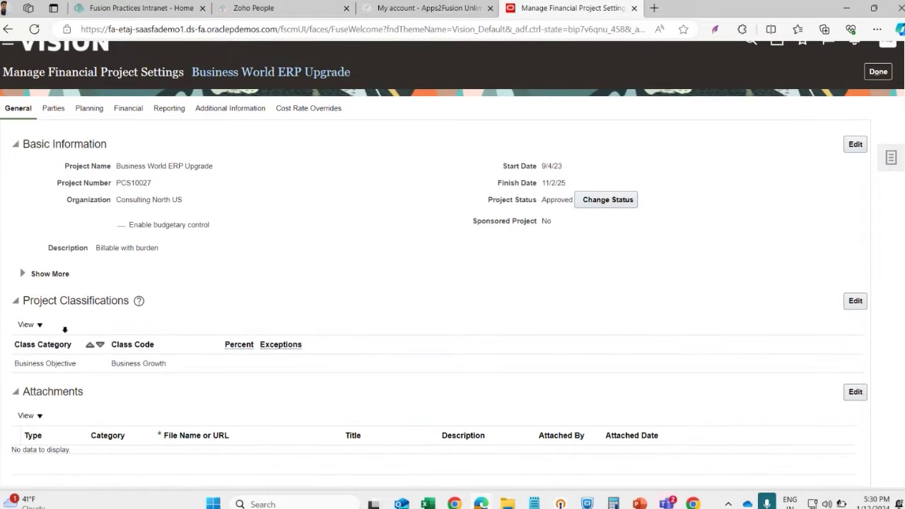
pyautogui.scroll(1, 292, 309)
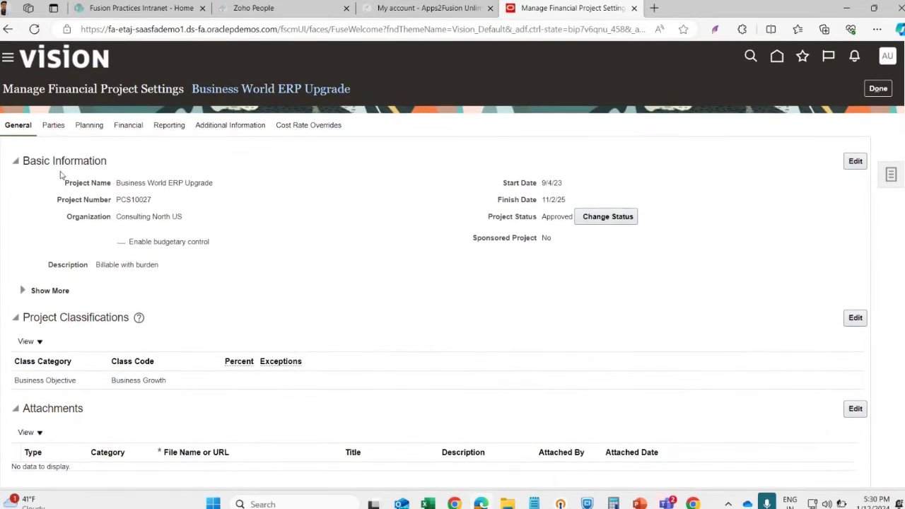
pyautogui.click(55, 126)
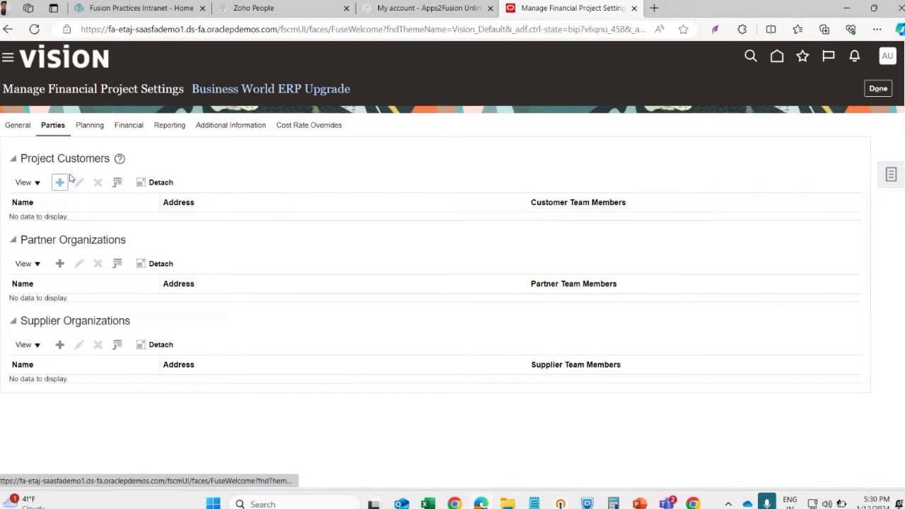
# - Review the project's planning settings, including resource breakdown structures and project plan type, and open its financial settings
pyautogui.click(90, 126)
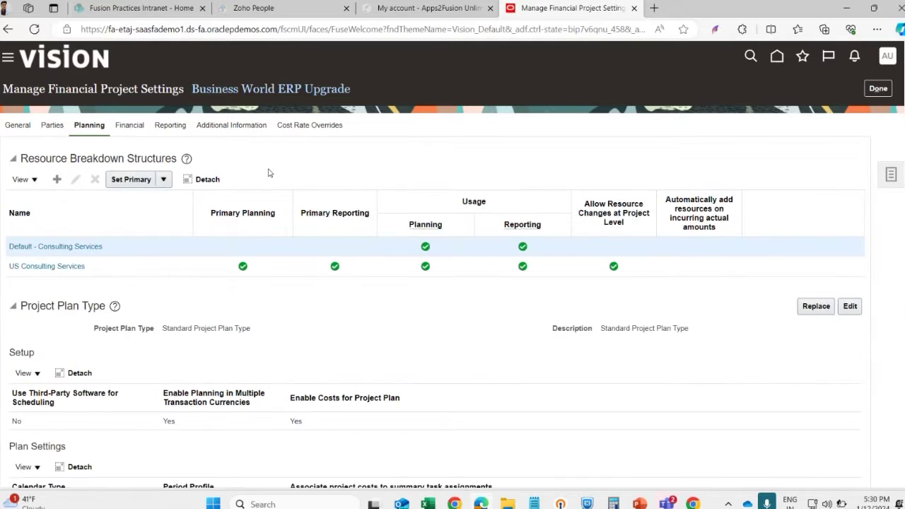
pyautogui.scroll(-1, 106, 212)
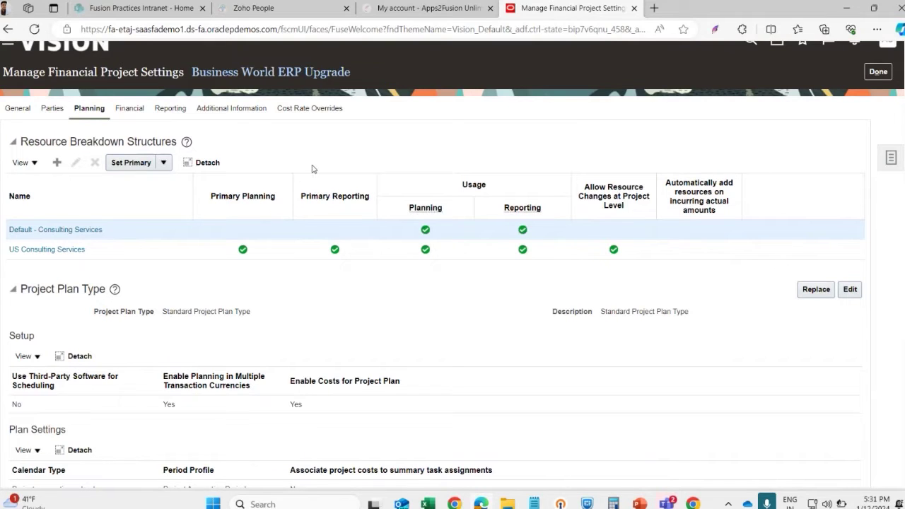
pyautogui.scroll(-2, 323, 299)
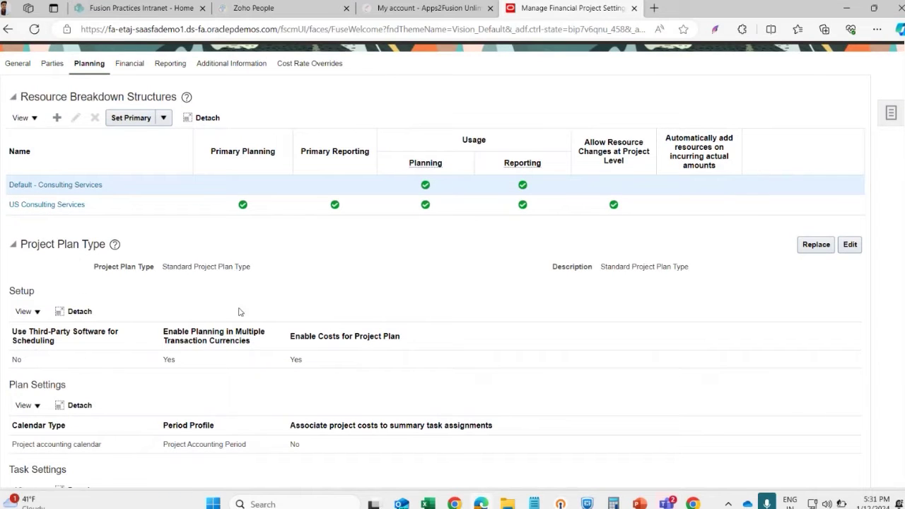
pyautogui.scroll(-2, 214, 302)
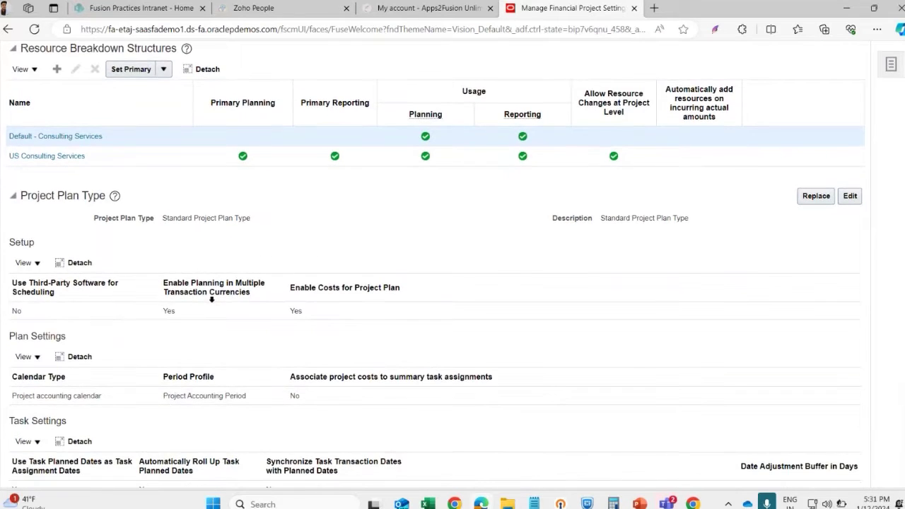
pyautogui.scroll(-2, 210, 299)
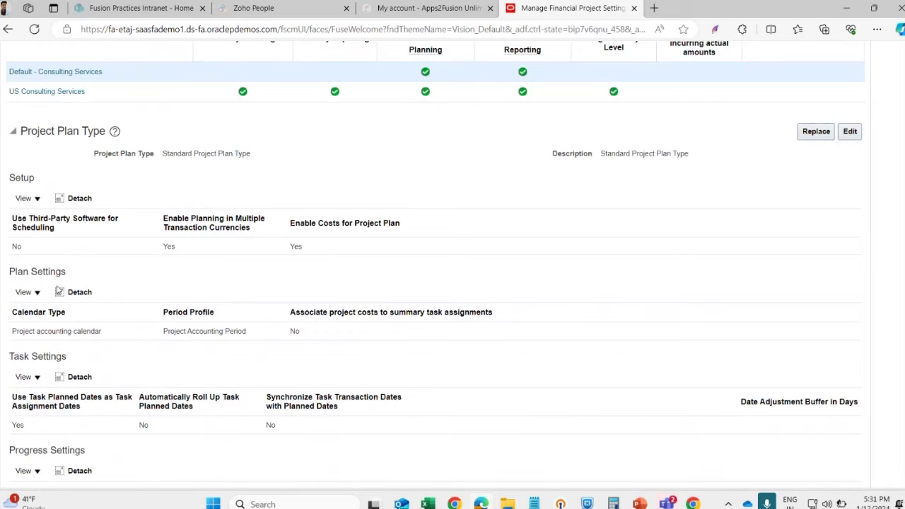
pyautogui.scroll(-2, 58, 361)
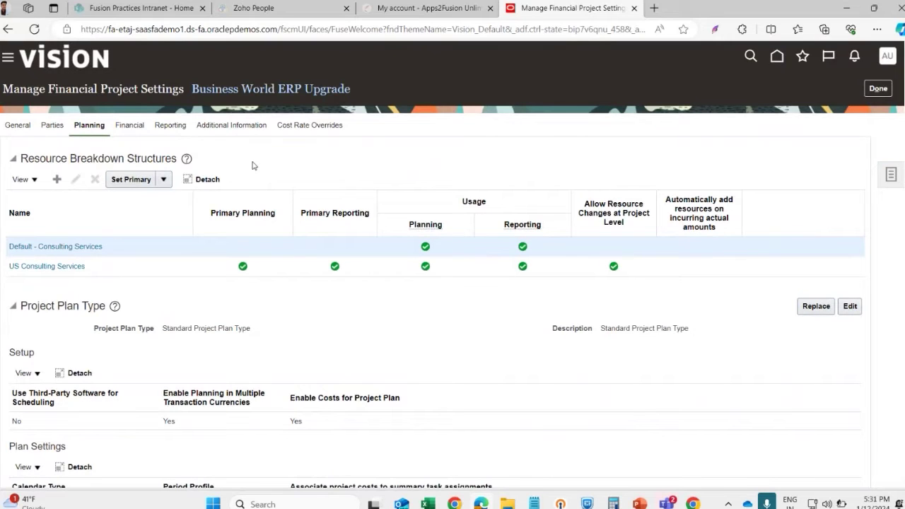
pyautogui.click(130, 126)
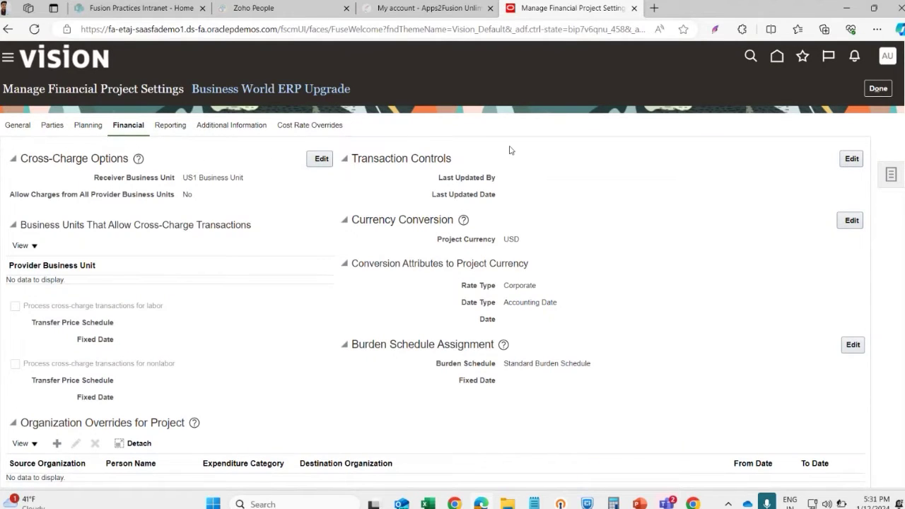
# - Return to the Manage Financial Project Plan page for the Business World ERP Upgrade project
pyautogui.click(892, 177)
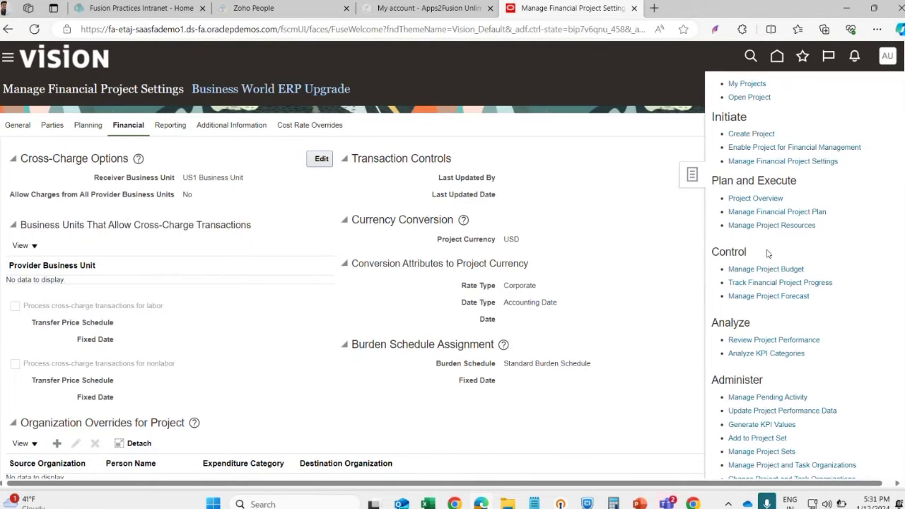
pyautogui.click(795, 211)
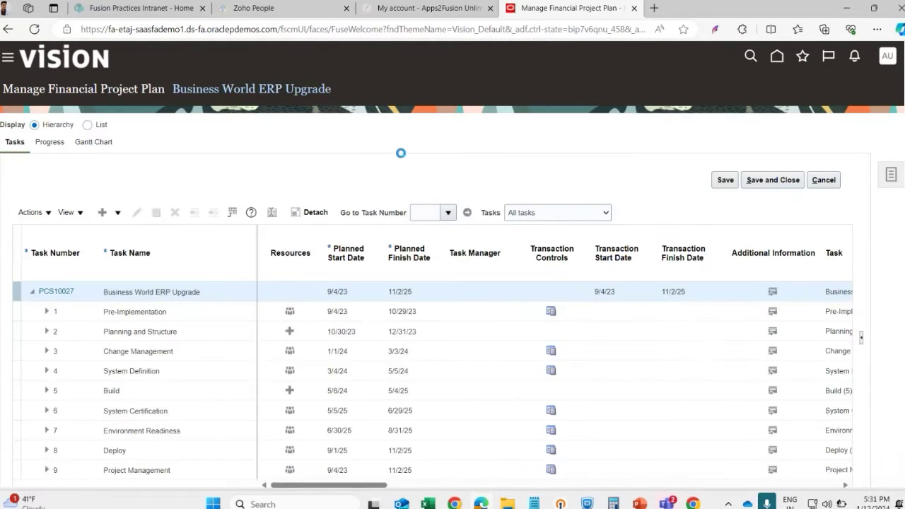
pyautogui.scroll(-1, 400, 153)
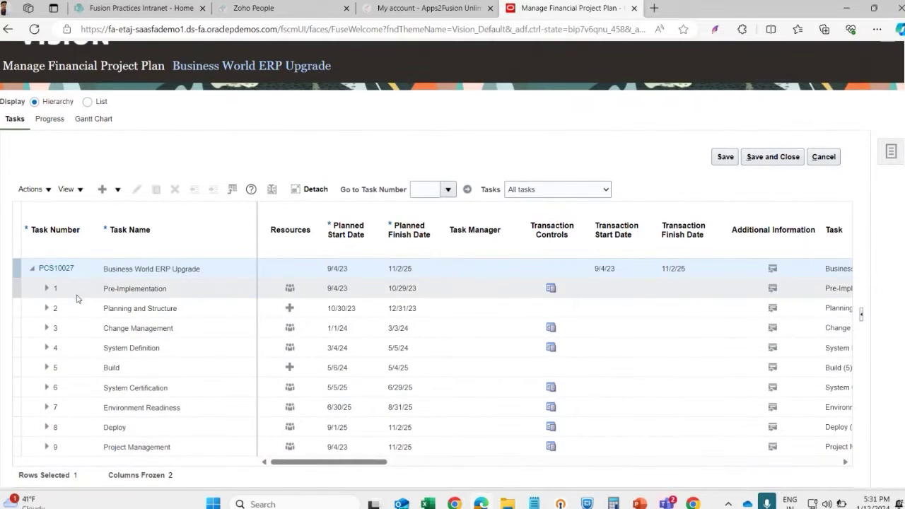
# - Open the resources of the Pre-Implementation task, review planned and actual quantities, raw costs and burdened costs, and close them without saving
pyautogui.click(171, 290)
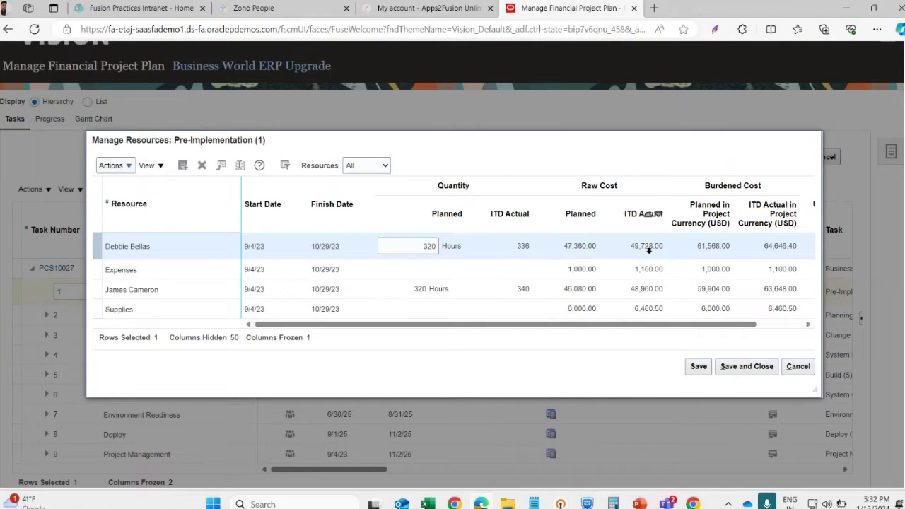
pyautogui.moveTo(624, 322)
pyautogui.mouseDown()
pyautogui.moveTo(683, 328)
pyautogui.moveTo(609, 328)
pyautogui.mouseUp()
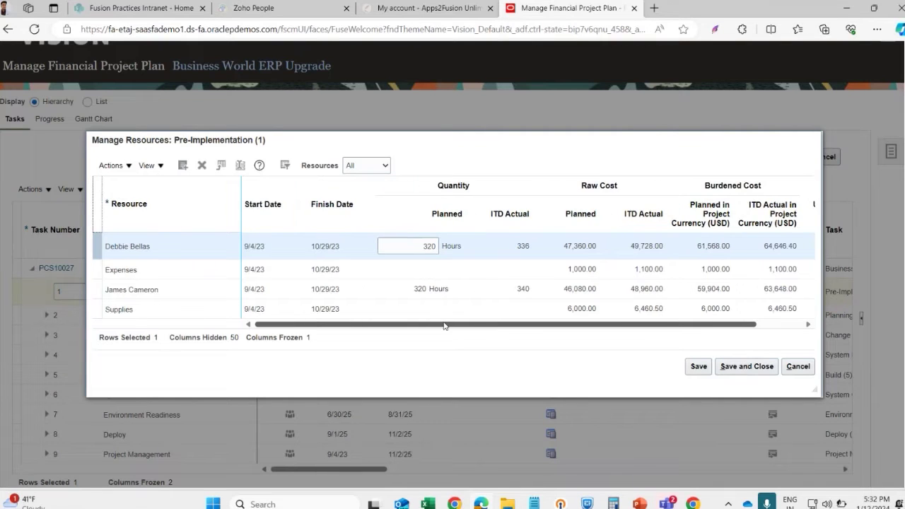
pyautogui.doubleClick(649, 270)
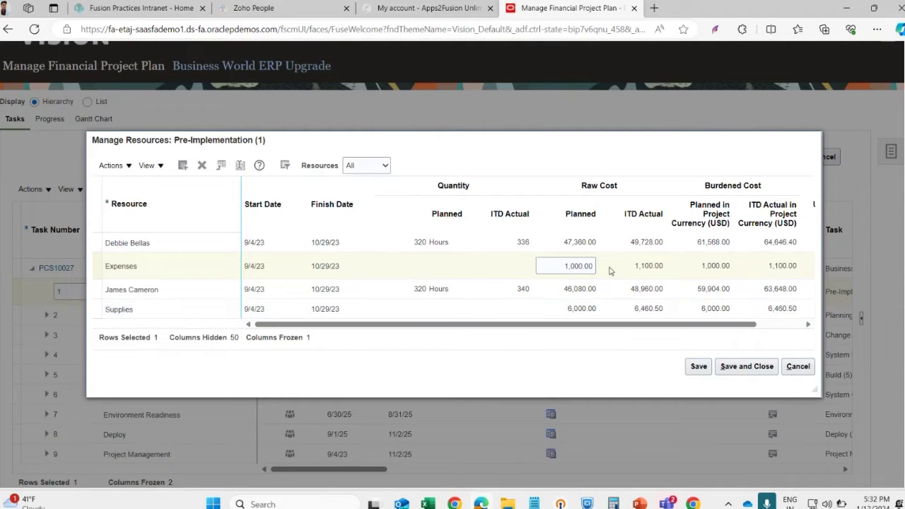
pyautogui.click(790, 367)
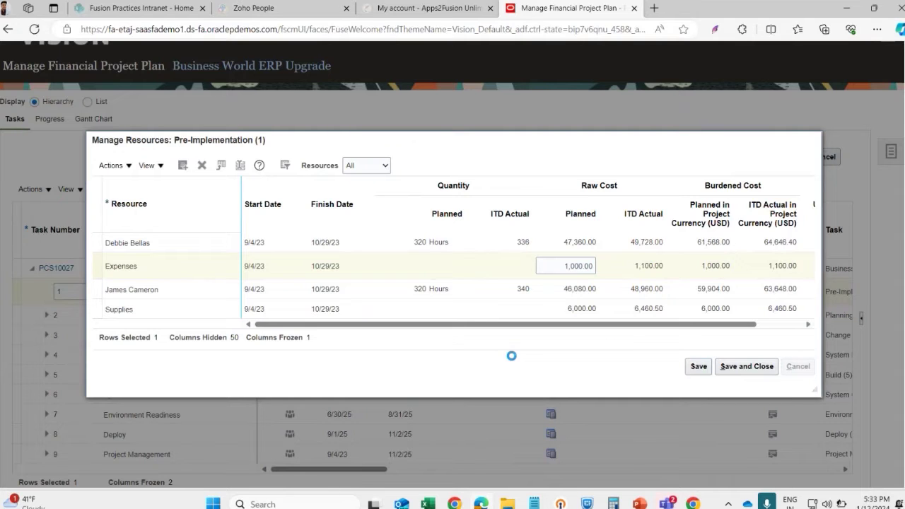
# - Look over the Pre-Implementation task's row in the plan, including its assigned resources, planned dates and transaction controls
pyautogui.scroll(-1, 467, 144)
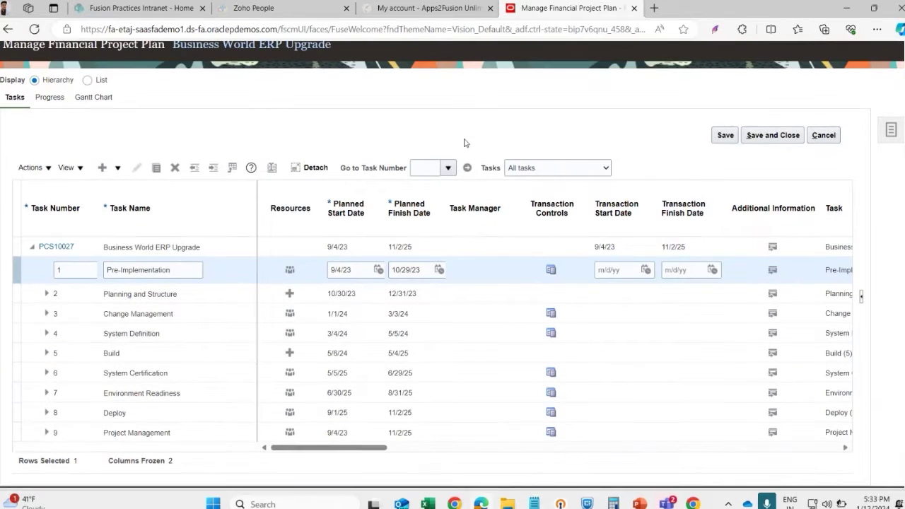
pyautogui.hscroll(1, 535, 338)
pyautogui.hscroll(-1, 535, 338)
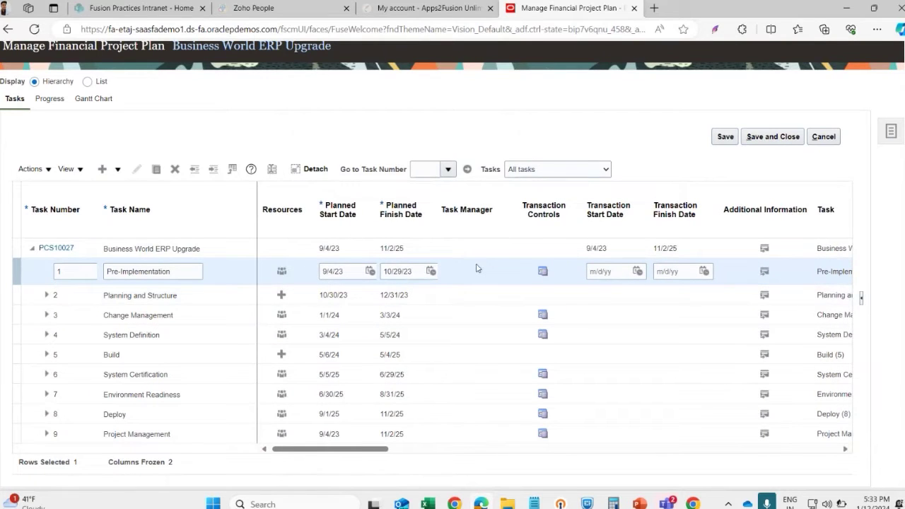
pyautogui.hscroll(-1, 479, 273)
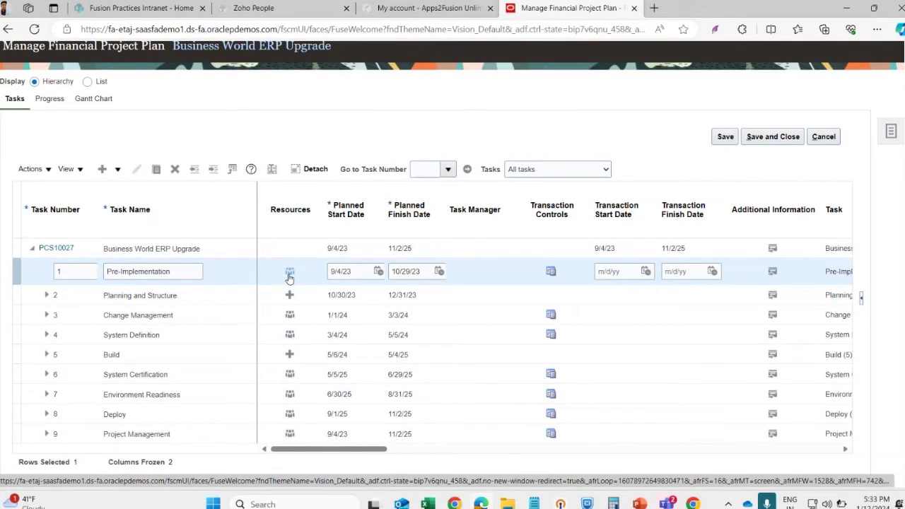
pyautogui.moveTo(290, 278)
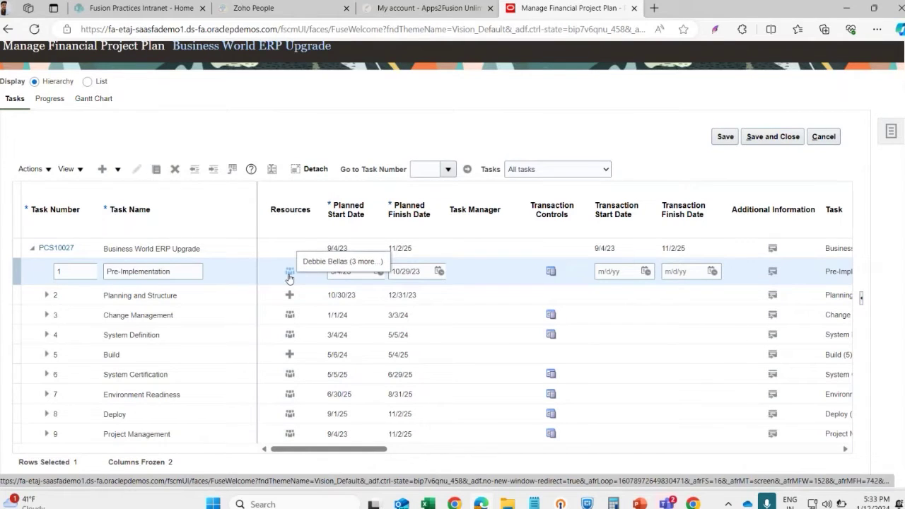
pyautogui.click(478, 268)
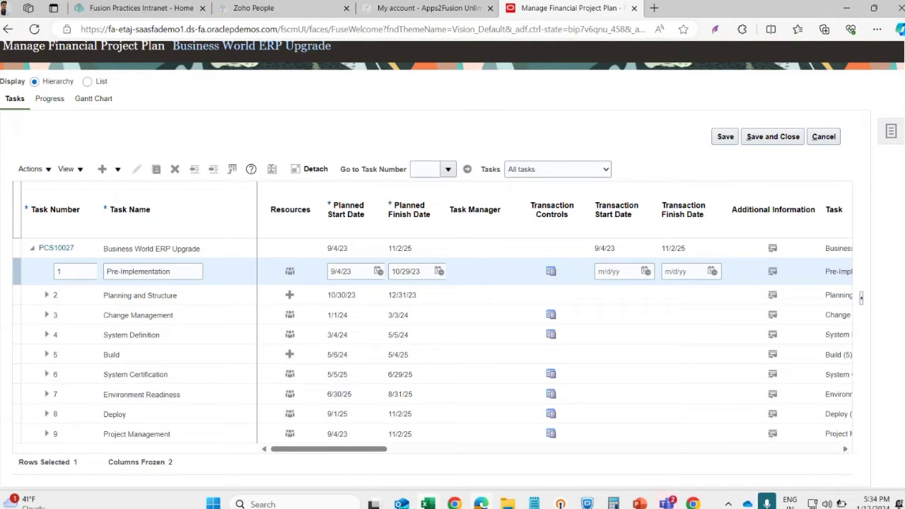
# - Switch to Excel and create a new blank workbook
pyautogui.click(428, 503)
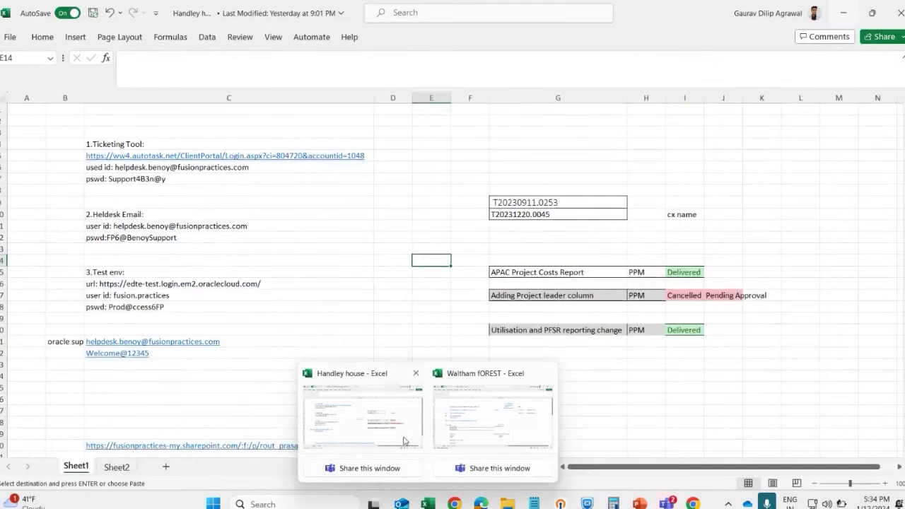
pyautogui.click(363, 417)
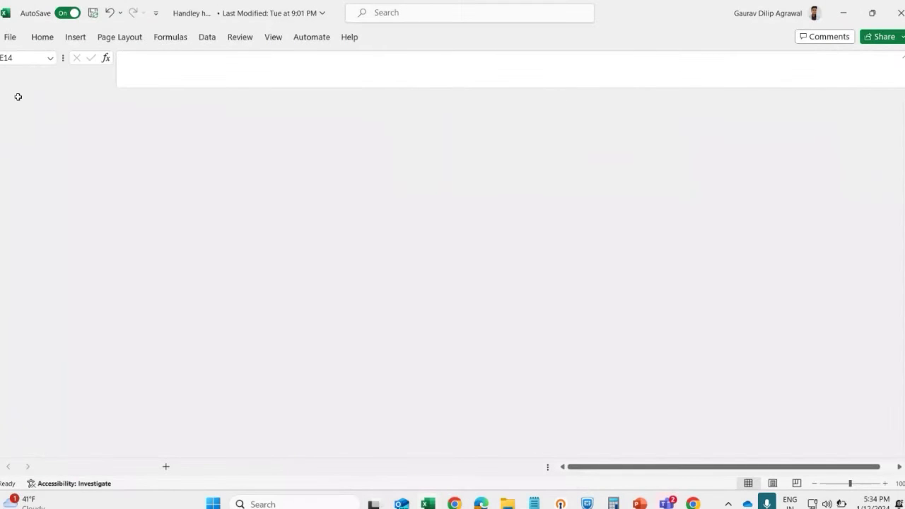
pyautogui.click(8, 36)
pyautogui.click(164, 145)
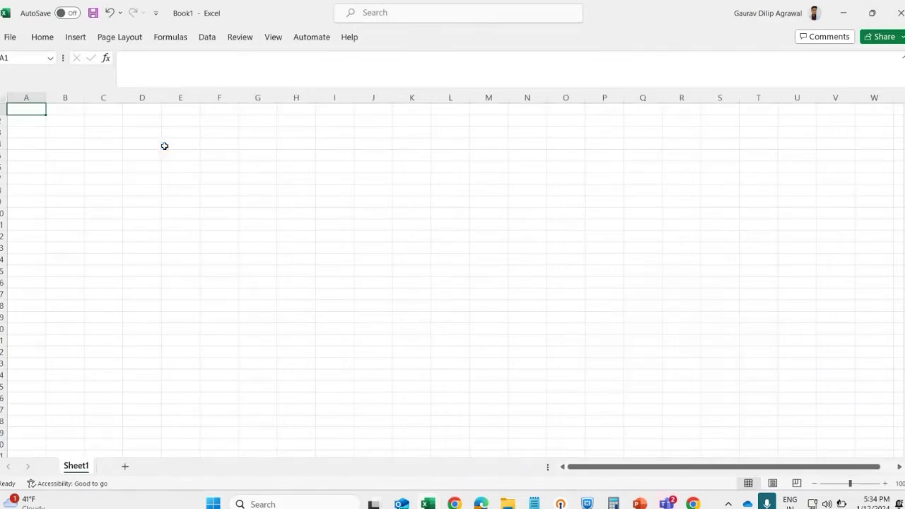
# - Widen column C to roughly nine times its default width
pyautogui.click(122, 96)
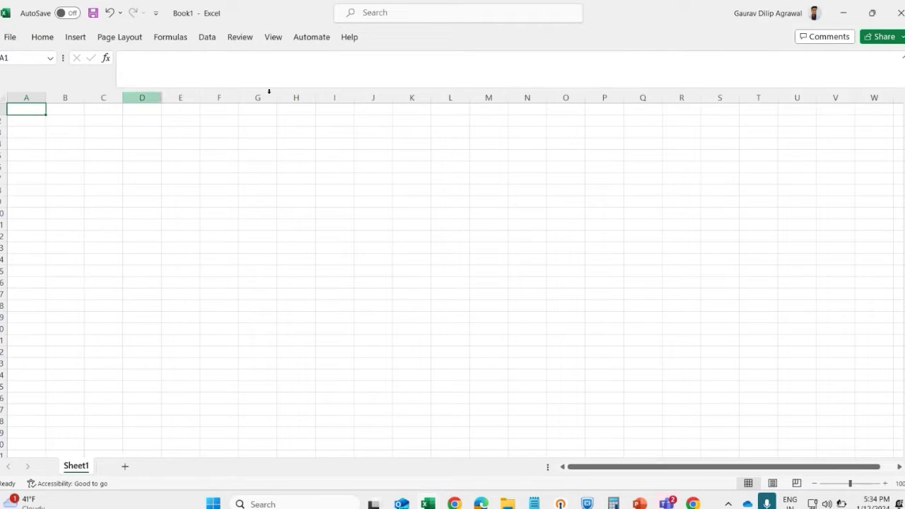
pyautogui.moveTo(120, 98); pyautogui.dragTo(445, 134)
pyautogui.click(94, 119)
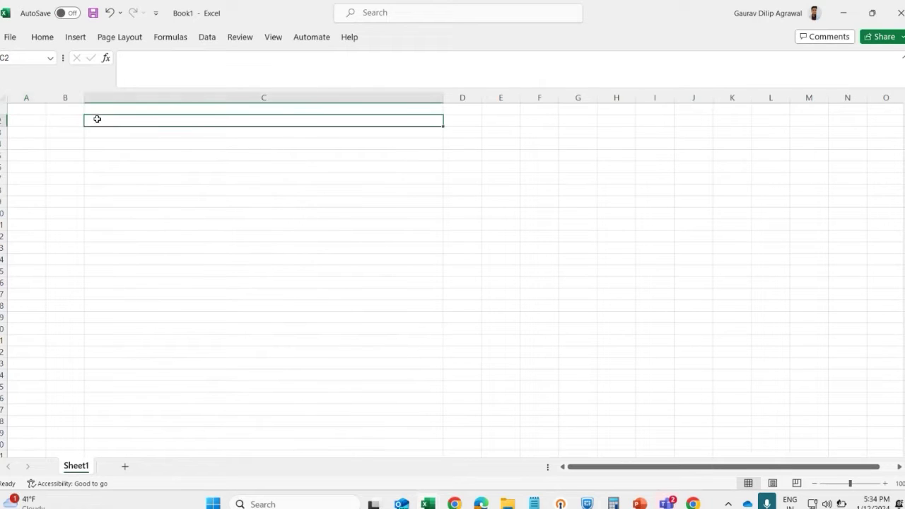
# - Enter the letters P, O, E and T one below another in cells B2 to B5
pyautogui.click(73, 120)
pyautogui.press('capslock')
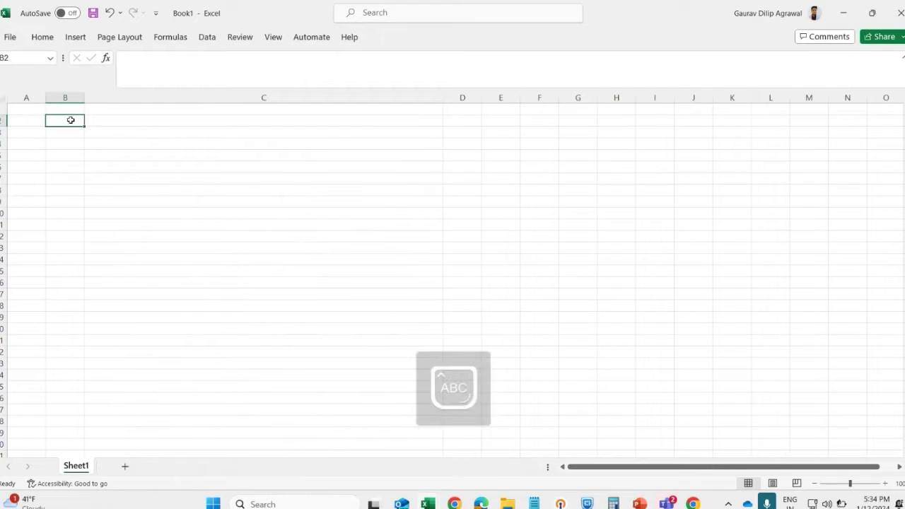
pyautogui.write('P')
pyautogui.press('Return')
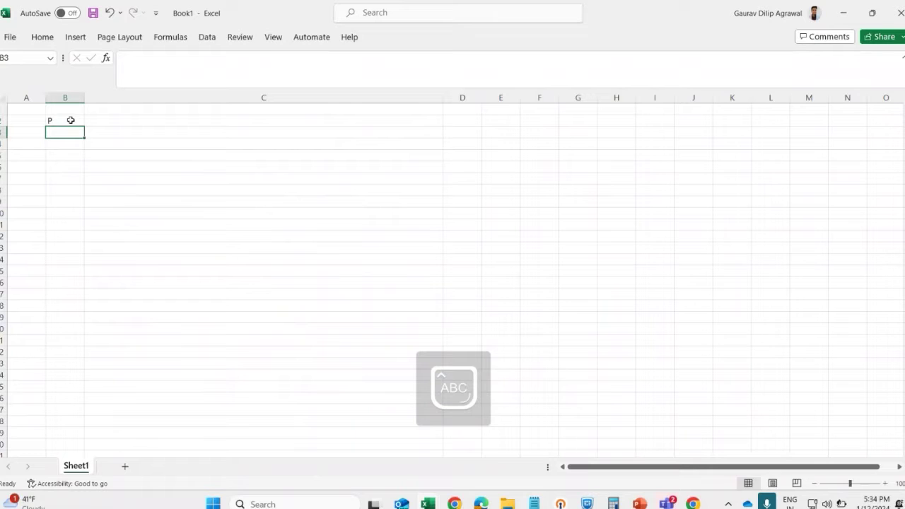
pyautogui.write('0')
pyautogui.press('Return')
pyautogui.write('E')
pyautogui.press('Return')
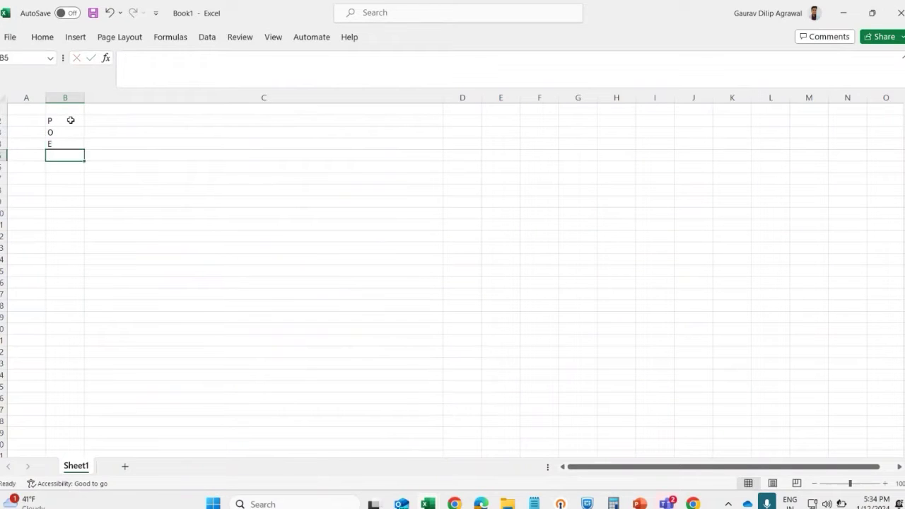
pyautogui.write('T')
pyautogui.press('Tab')
# - Enter "Project Number" in C2 and "Project organization" in C3, beside the letters P and O
pyautogui.press('Up')
pyautogui.press('Up')
pyautogui.press('Up')
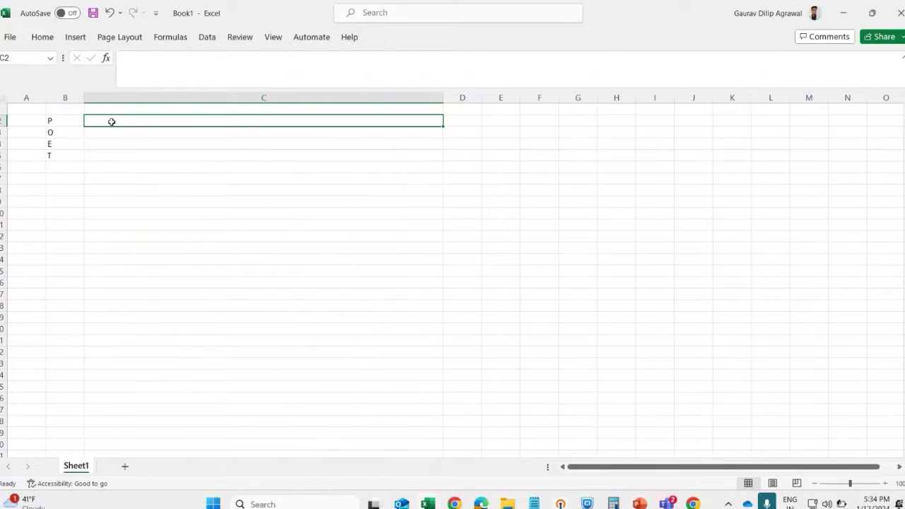
pyautogui.write('Proj')
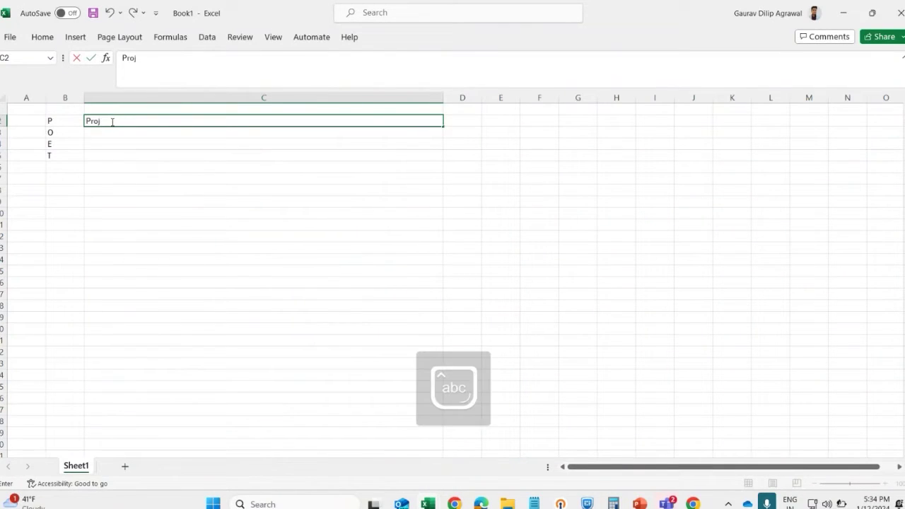
pyautogui.write('ect Number')
pyautogui.press('Return')
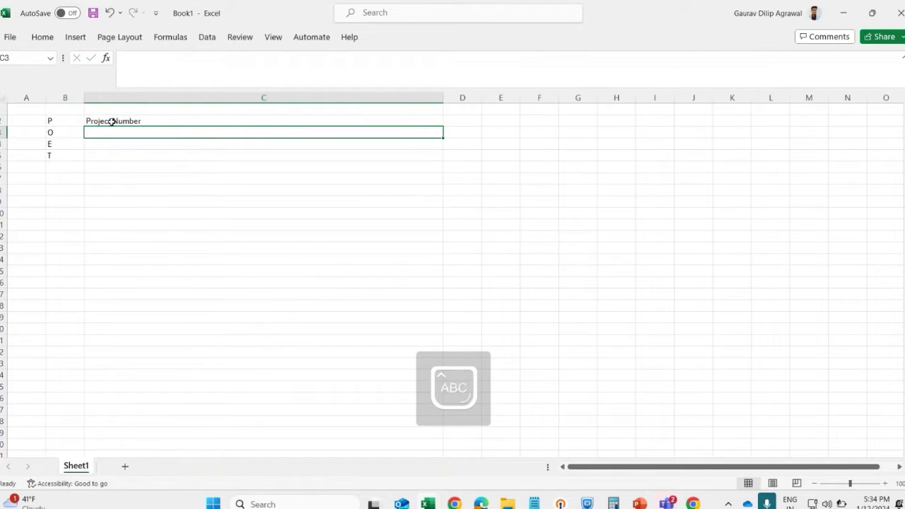
pyautogui.write('Project Or')
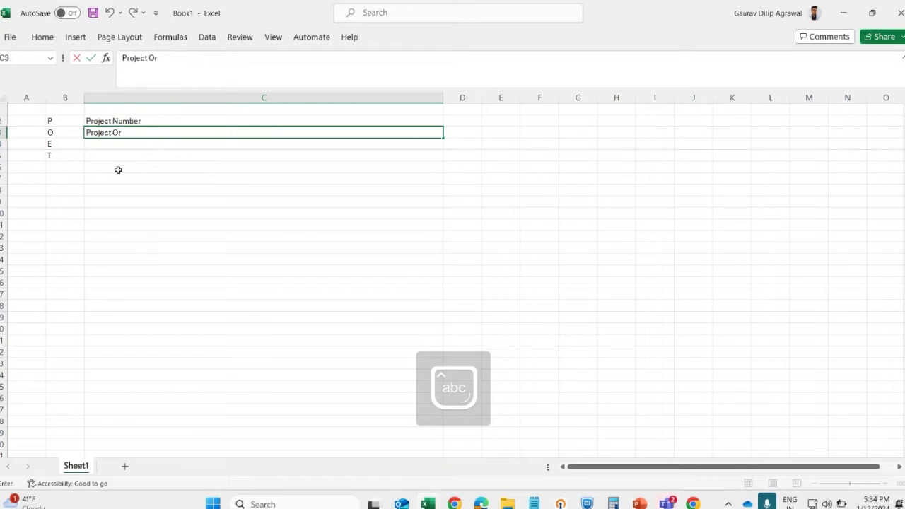
pyautogui.press('BackSpace')
pyautogui.press('BackSpace')
pyautogui.write('org')
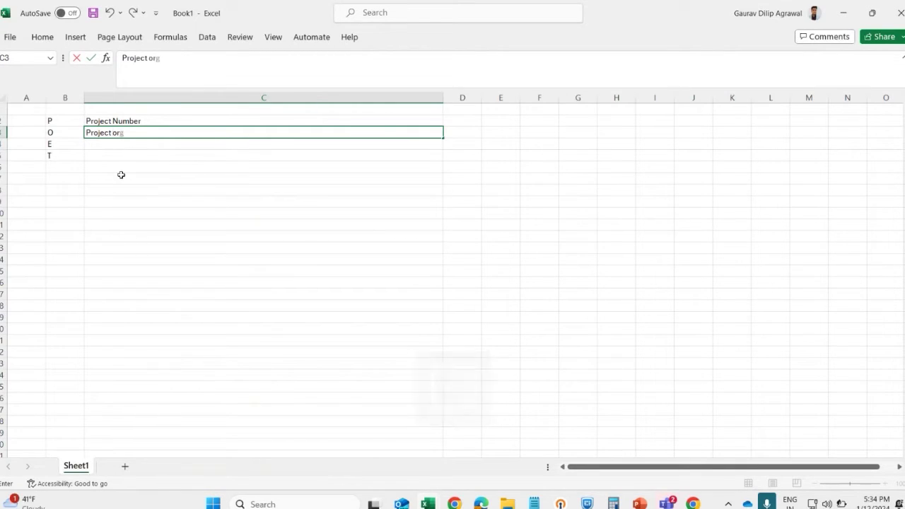
pyautogui.write('anization')
pyautogui.press('Return')
# - Enter "Expenditure type" in C4 and "Task number" in C5, beside the letters E and T
pyautogui.write('Ex')
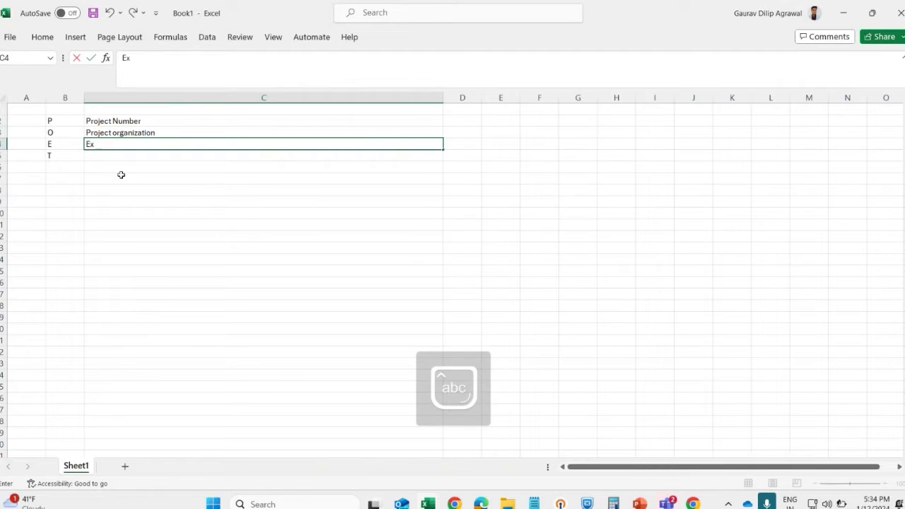
pyautogui.write('penditure type')
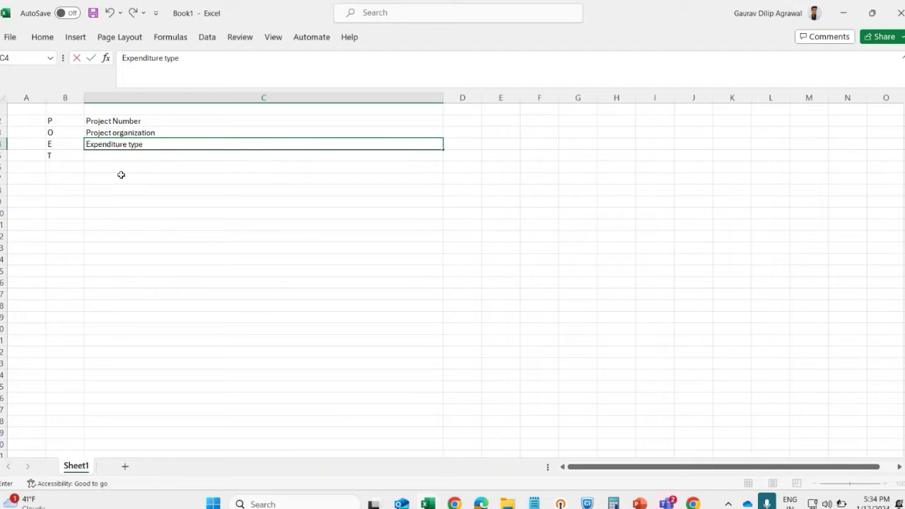
pyautogui.press('Return')
pyautogui.write('T')
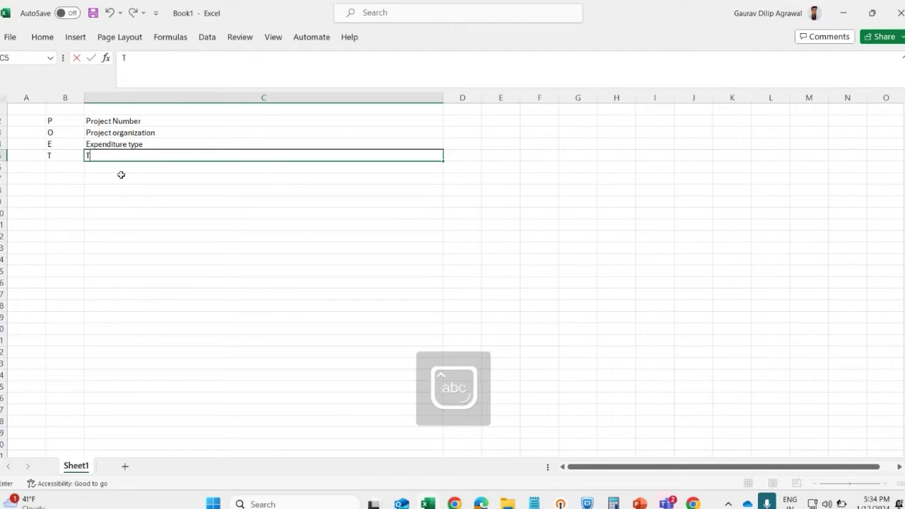
pyautogui.write('ask number')
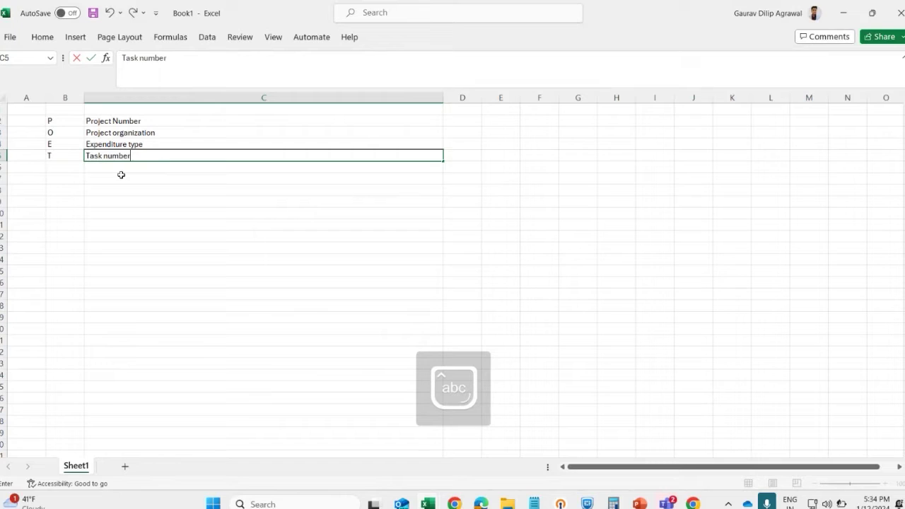
pyautogui.press('Return')
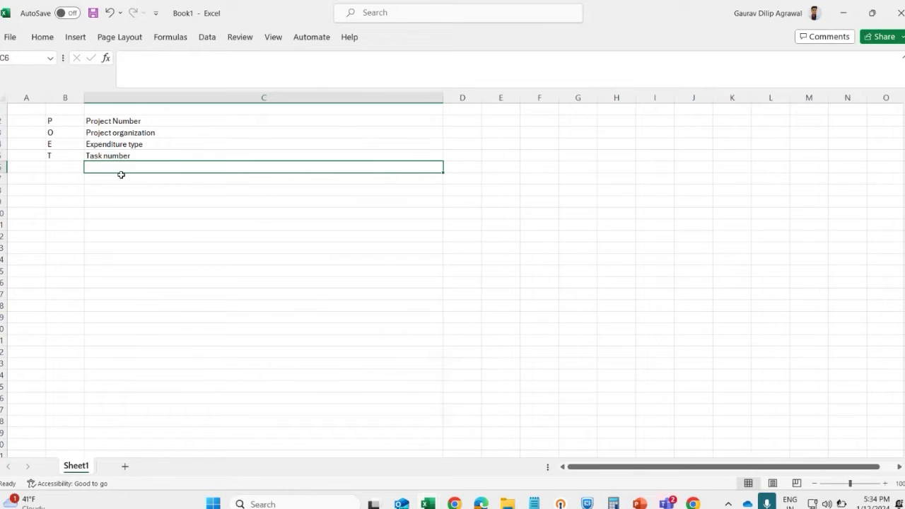
# - Enter "Expenditure date" in C6, and start saving the workbook but cancel the save
pyautogui.press('capslock')
pyautogui.write('E')
pyautogui.press('capslock')
pyautogui.write('xpen')
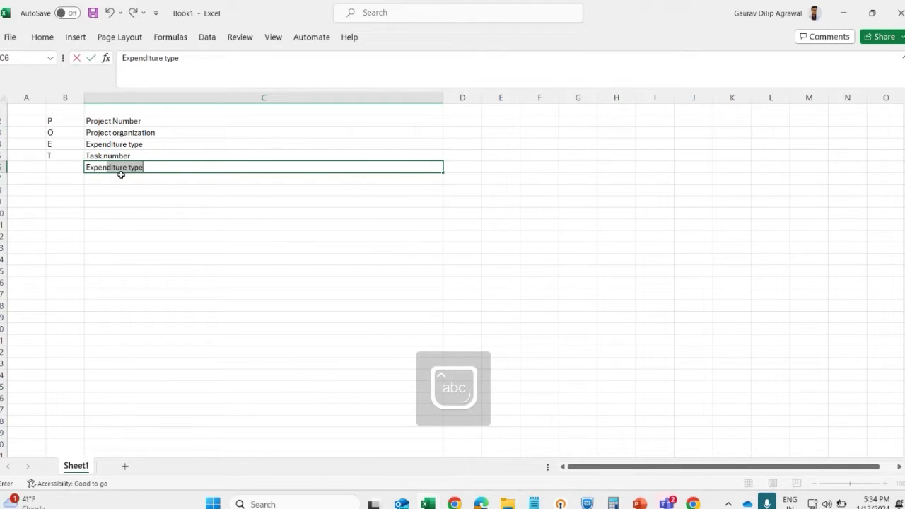
pyautogui.write('diture')
pyautogui.press('BackSpace')
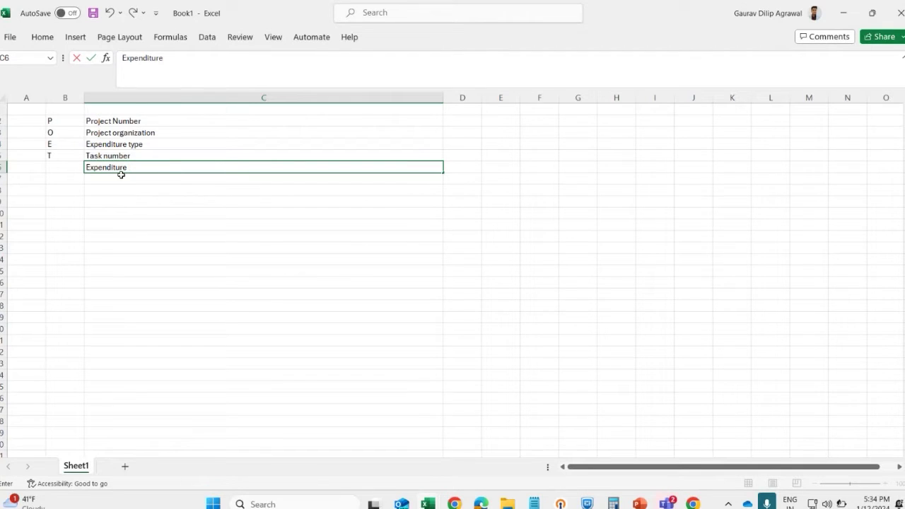
pyautogui.write('date')
pyautogui.press('Return')
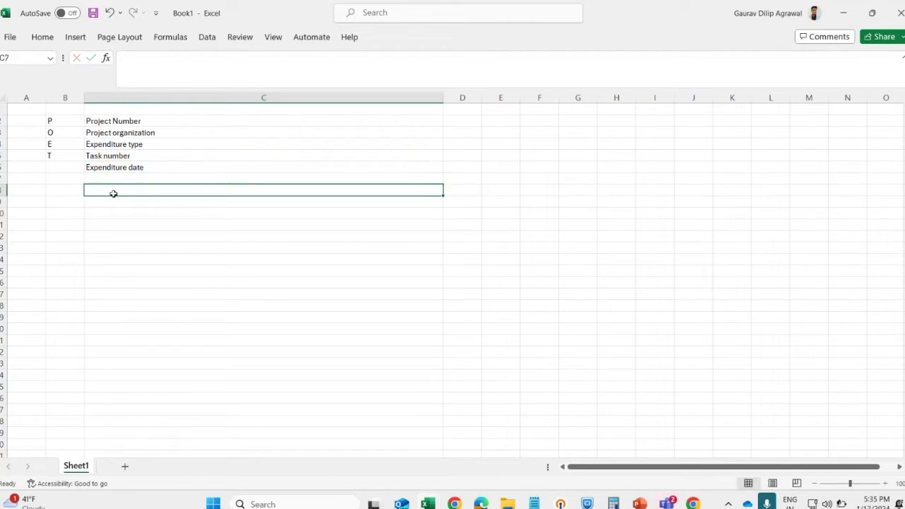
pyautogui.hotkey('ctrl', 's')
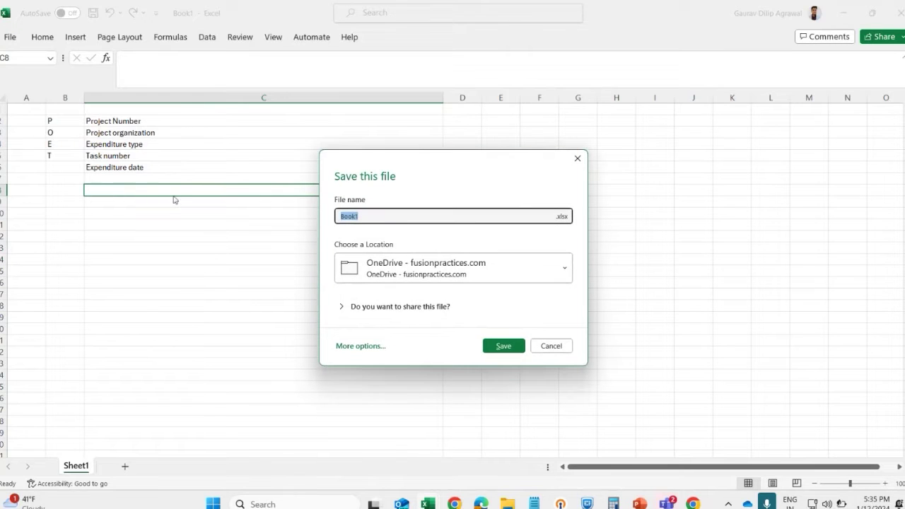
pyautogui.click(549, 348)
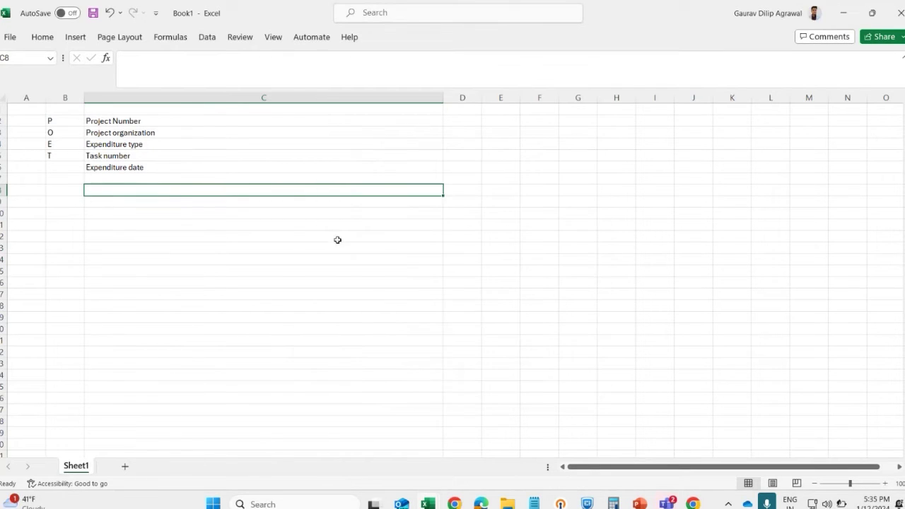
# - Examine the five cost attributes listed in C2 to C6 of the worksheet
pyautogui.click(238, 210)
pyautogui.scroll(1, 240, 212)
pyautogui.scroll(-1, 239, 212)
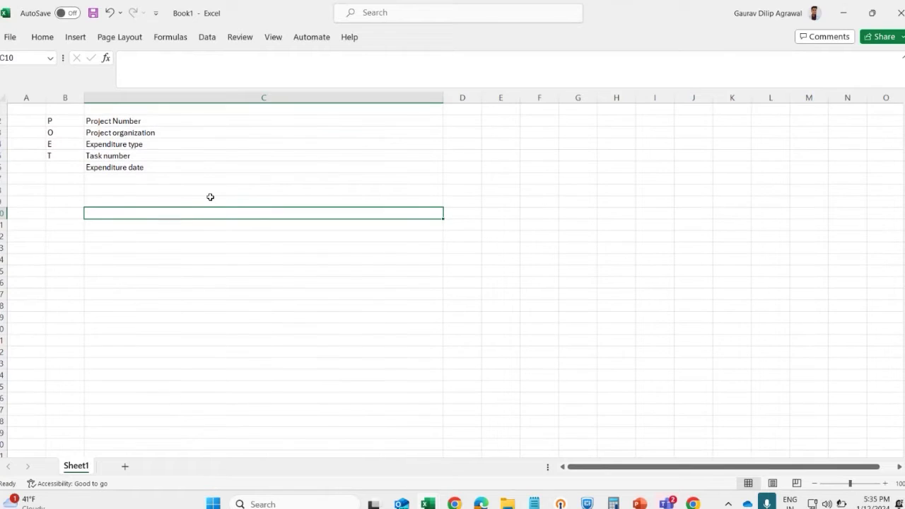
pyautogui.click(210, 197)
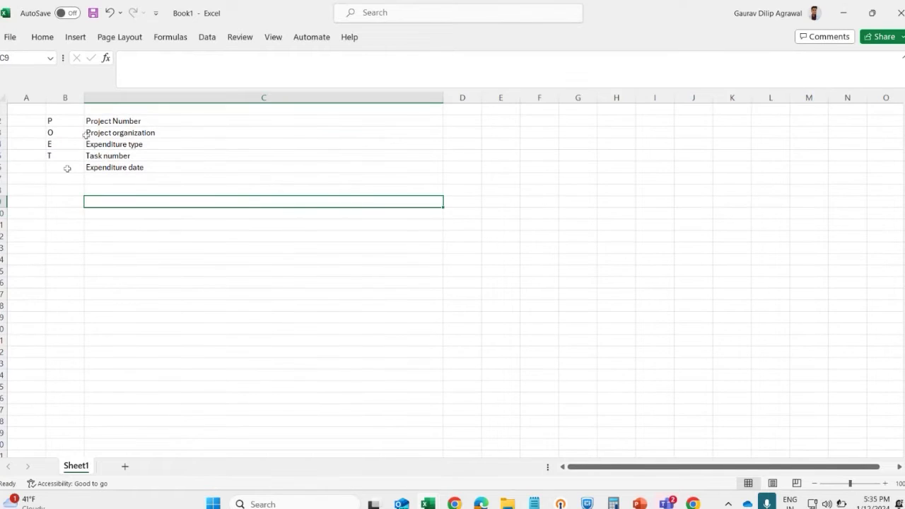
pyautogui.click(105, 177)
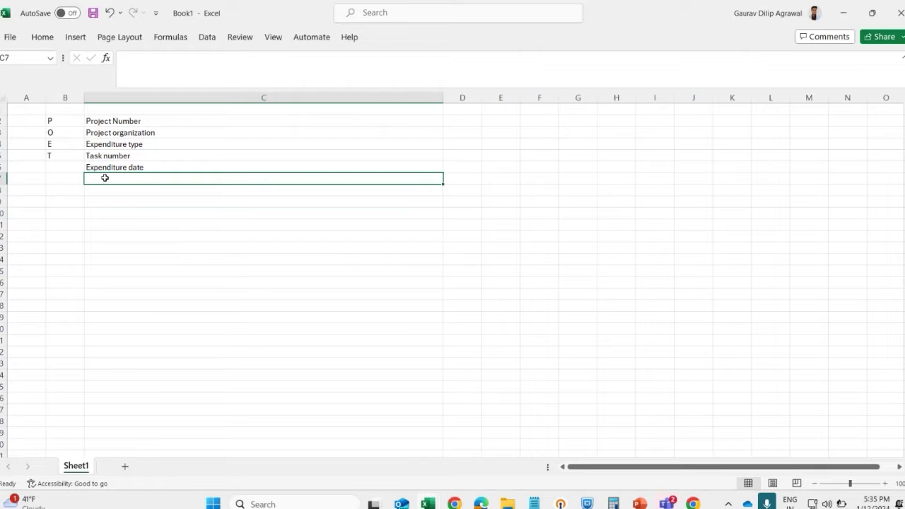
pyautogui.moveTo(116, 120); pyautogui.dragTo(116, 168)
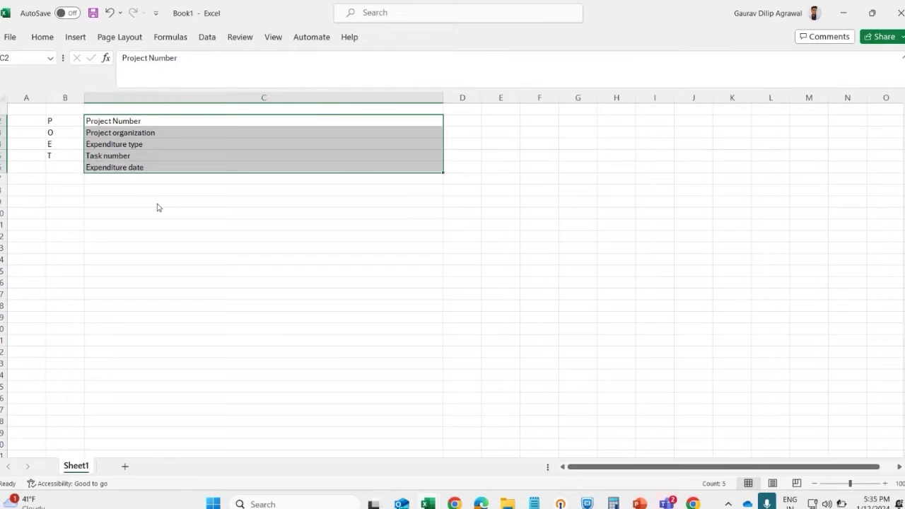
pyautogui.hotkey('alt', 'Tab')
pyautogui.hotkey('alt', 'Tab')
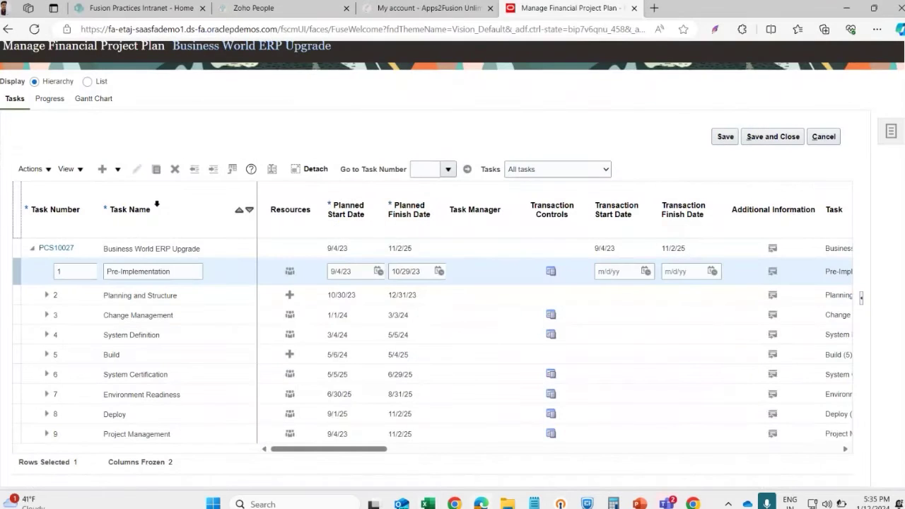
pyautogui.hscroll(1, 704, 258)
pyautogui.hotkey('alt', 'Tab')
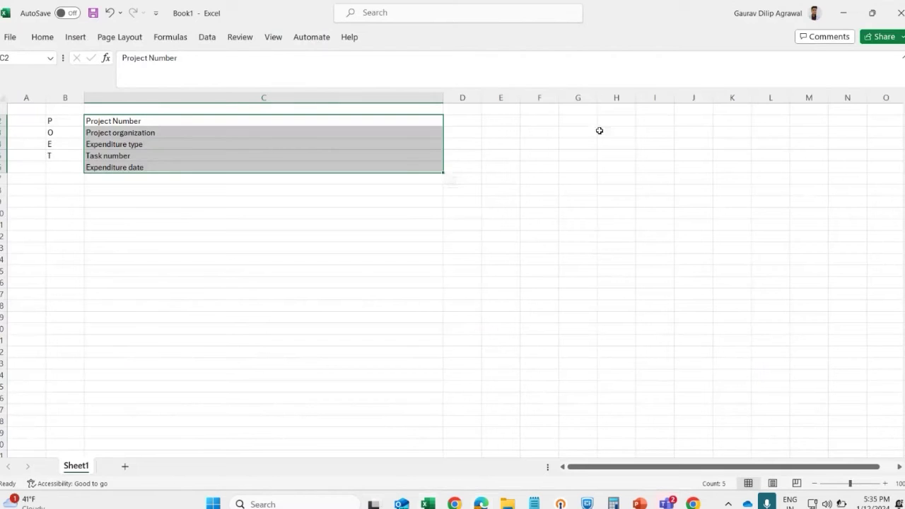
pyautogui.click(316, 201)
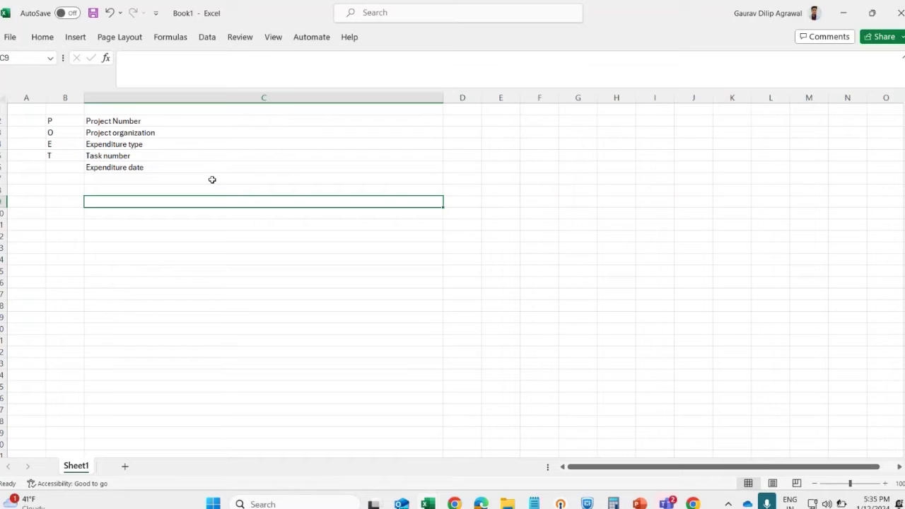
# - Switch to the browser and examine the financial project plan's task columns, from transaction dates and billable flags to organization and baseline dates
pyautogui.hotkey('alt', 'Tab')
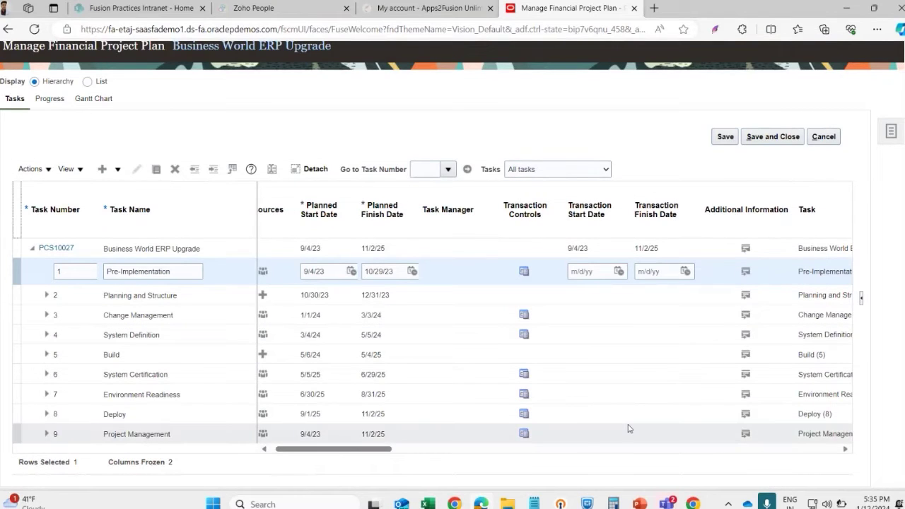
pyautogui.hscroll(1, 305, 366)
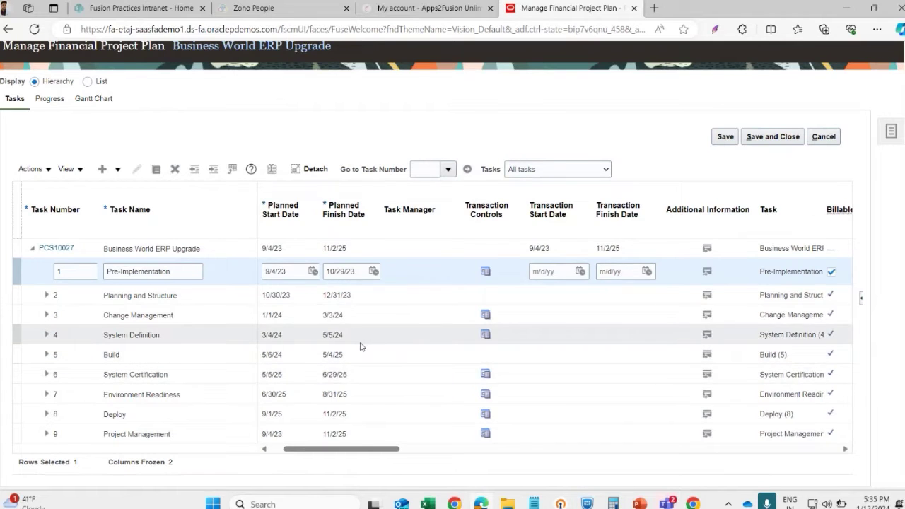
pyautogui.hscroll(2, 360, 346)
pyautogui.hscroll(3, 360, 346)
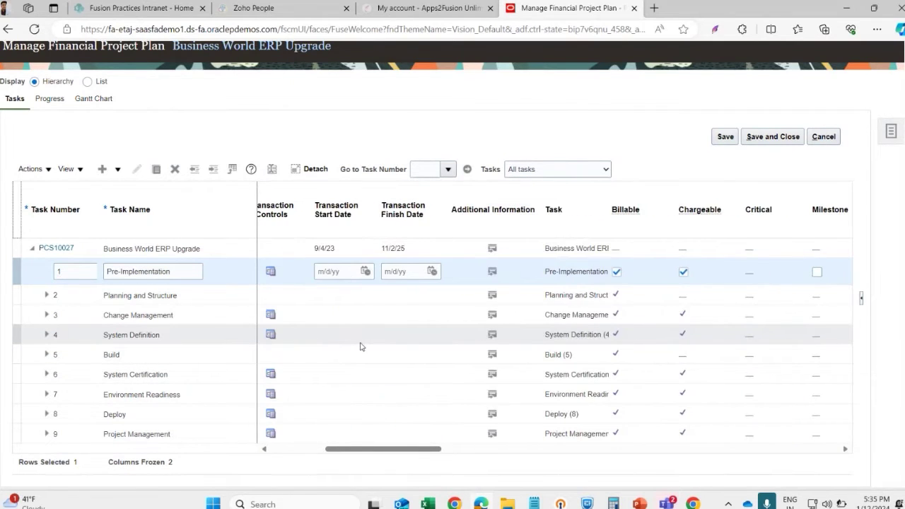
pyautogui.hscroll(3, 360, 347)
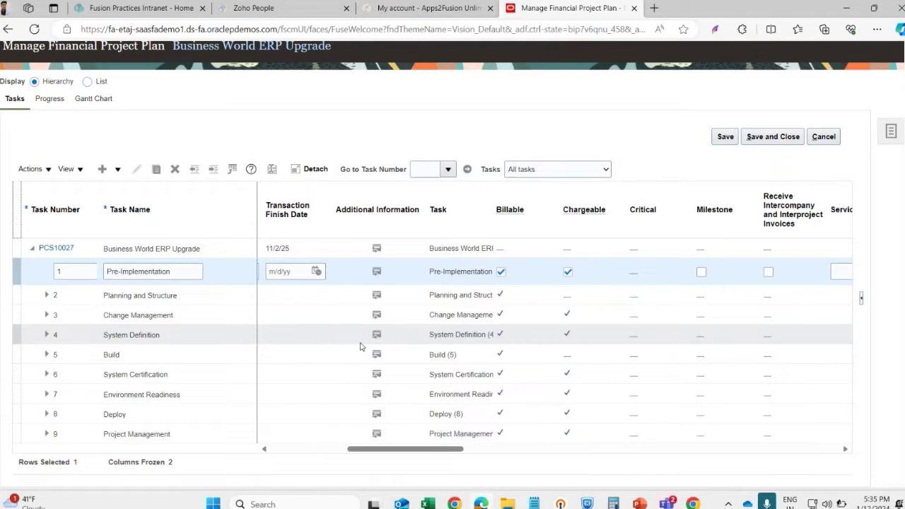
pyautogui.hscroll(12, 360, 347)
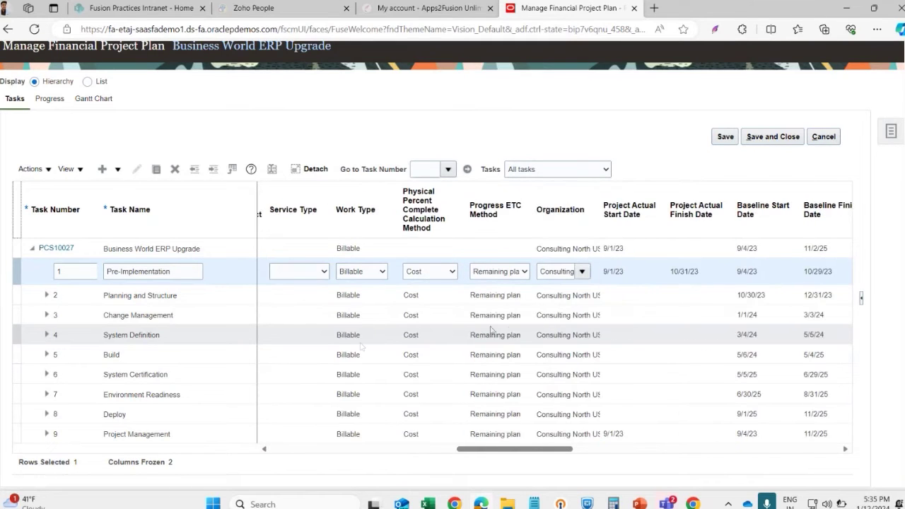
pyautogui.hscroll(3, 642, 299)
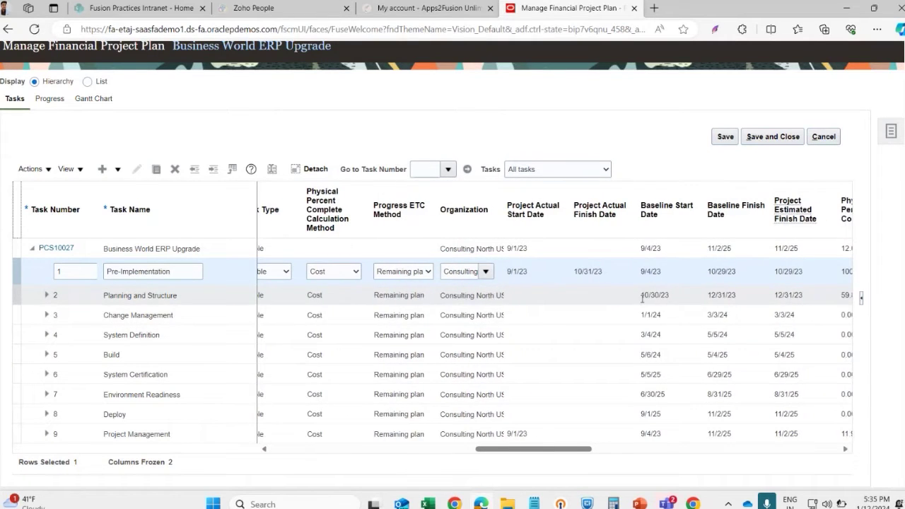
pyautogui.hscroll(14, 604, 321)
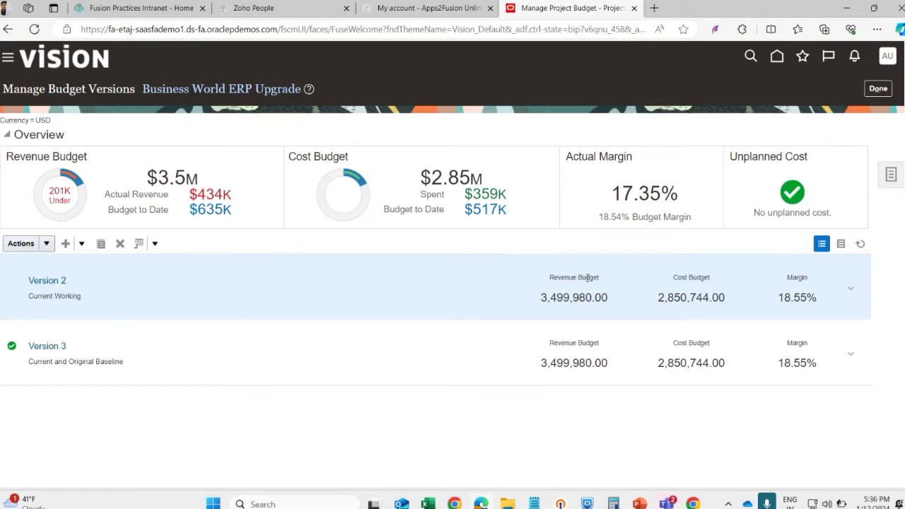
# - Examine the cost budget, revenue budget and margin of budget Version 2 and the project's actual revenue
pyautogui.doubleClick(690, 295)
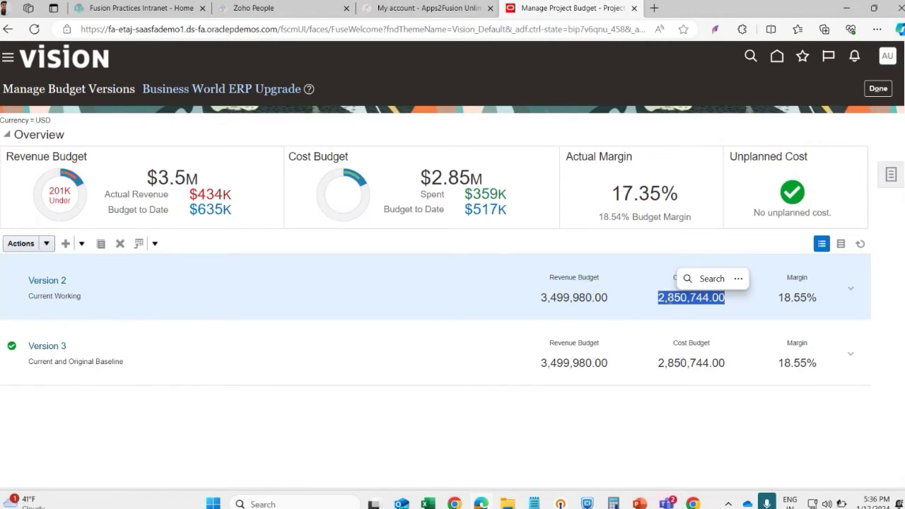
pyautogui.tripleClick(679, 318)
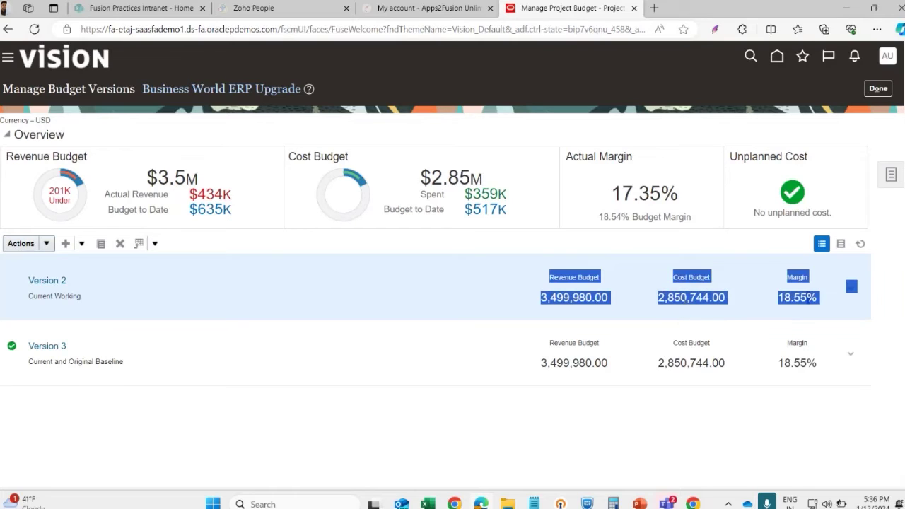
pyautogui.click(617, 297)
pyautogui.doubleClick(567, 297)
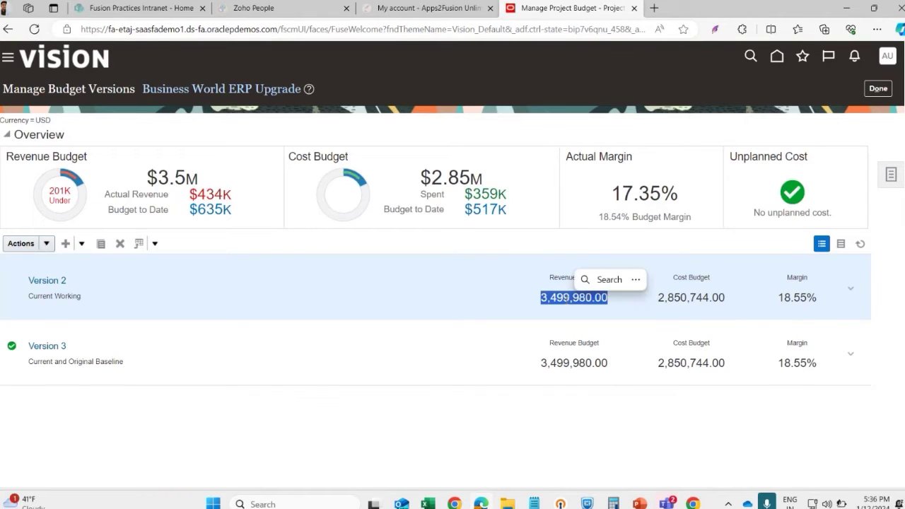
pyautogui.click(523, 311)
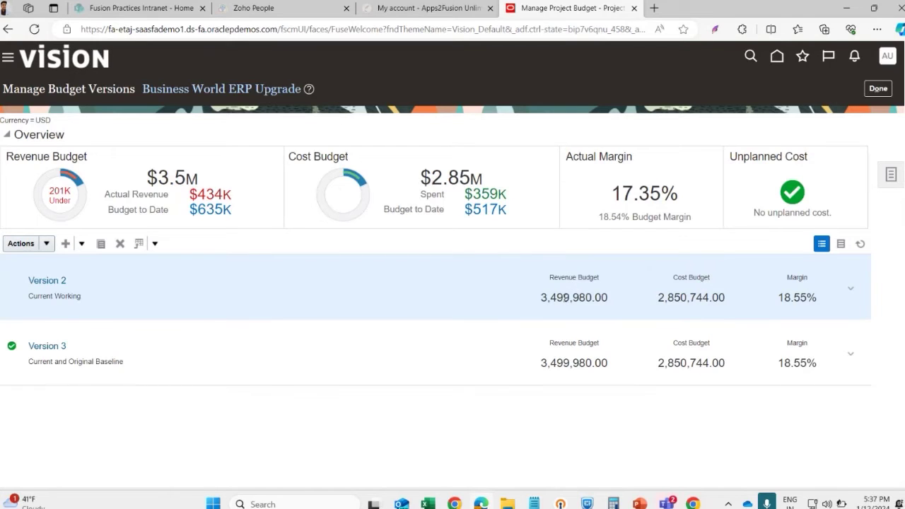
pyautogui.doubleClick(574, 297)
pyautogui.click(505, 299)
pyautogui.doubleClick(205, 194)
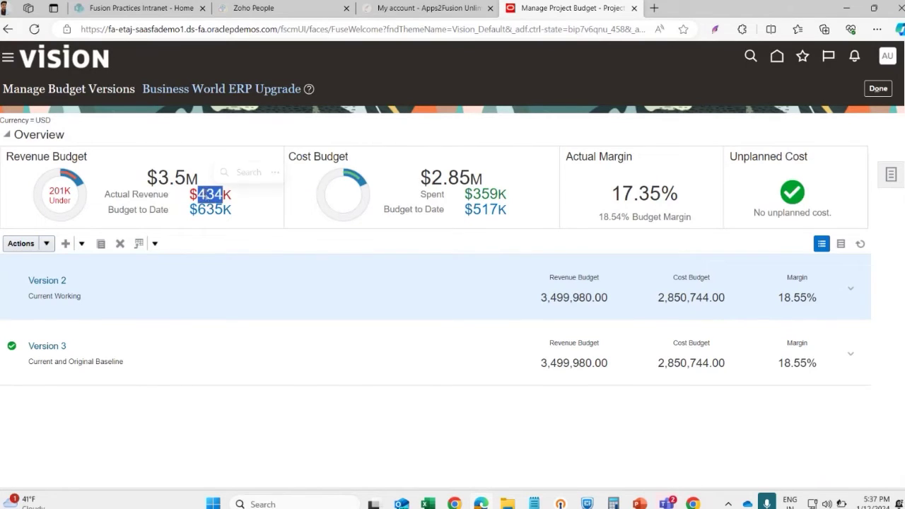
pyautogui.click(223, 266)
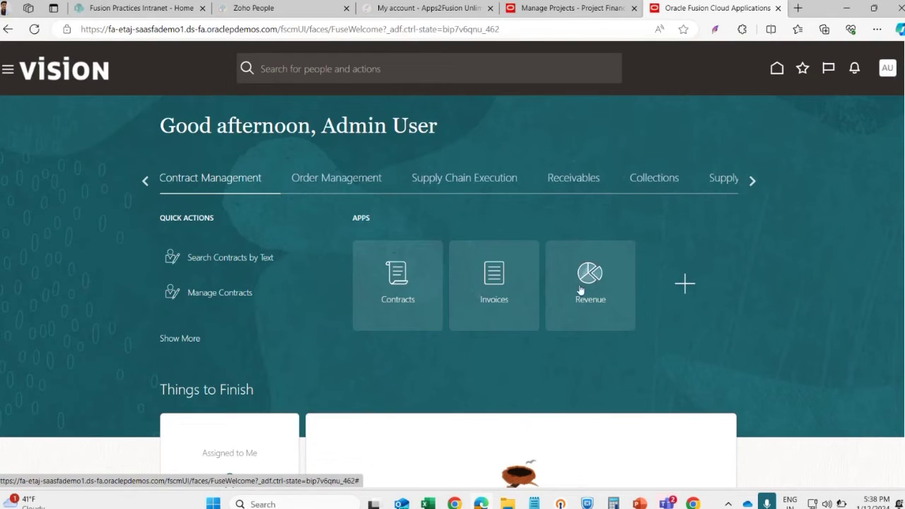
# - Open the Manage Contracts page of the Contracts app and search for contracts whose number starts with PCS10027
pyautogui.click(401, 287)
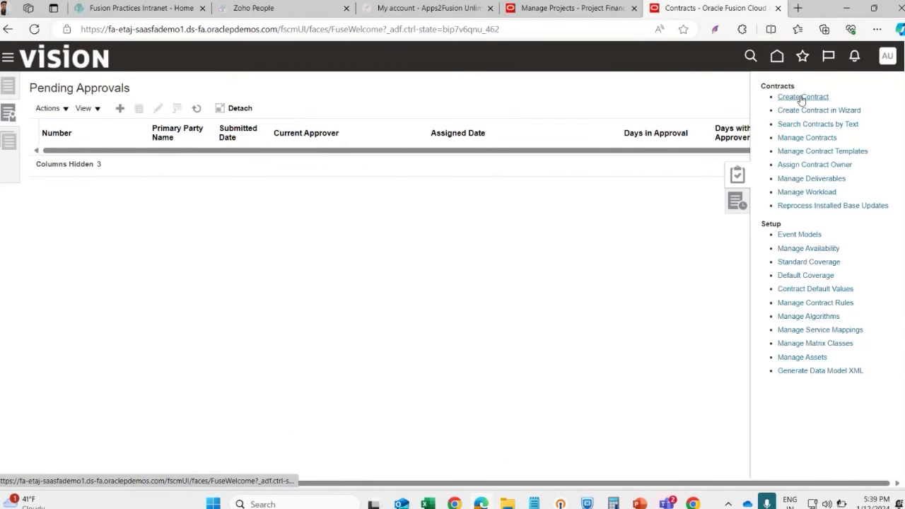
pyautogui.click(803, 138)
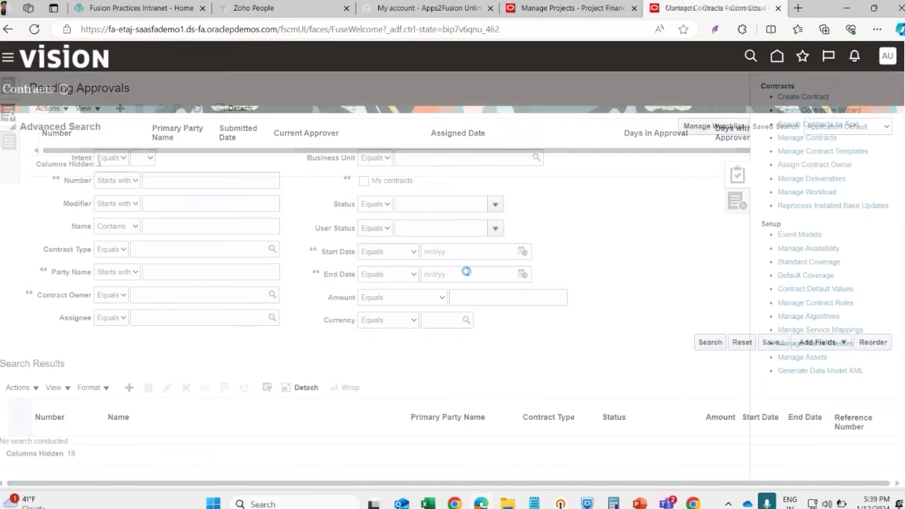
pyautogui.click(204, 179)
pyautogui.write('PCS10027')
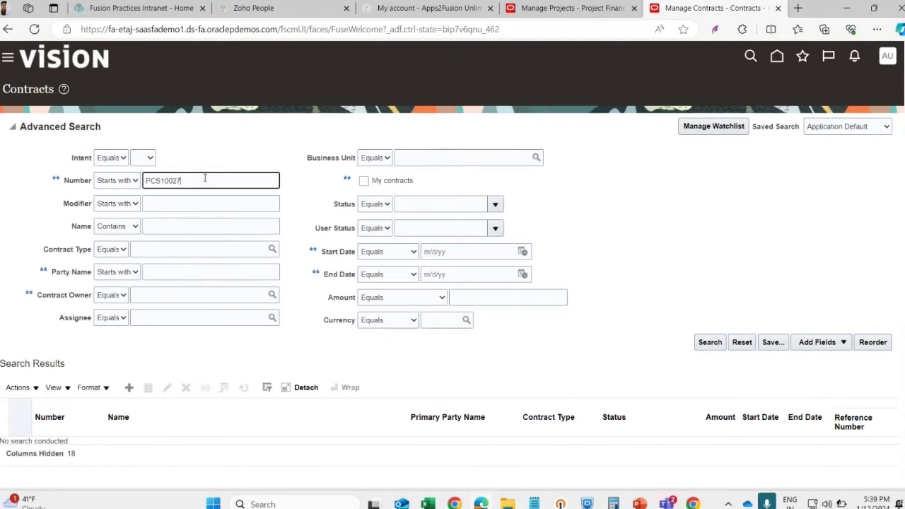
pyautogui.click(697, 343)
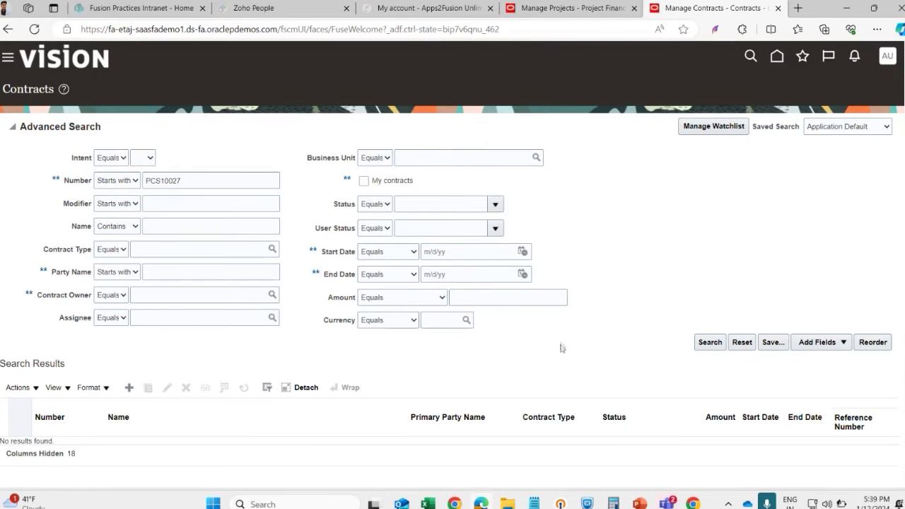
pyautogui.scroll(-1, 562, 349)
pyautogui.click(700, 329)
# - Clear the contract number criterion and reopen the Manage Contracts page from the home page
pyautogui.doubleClick(231, 183)
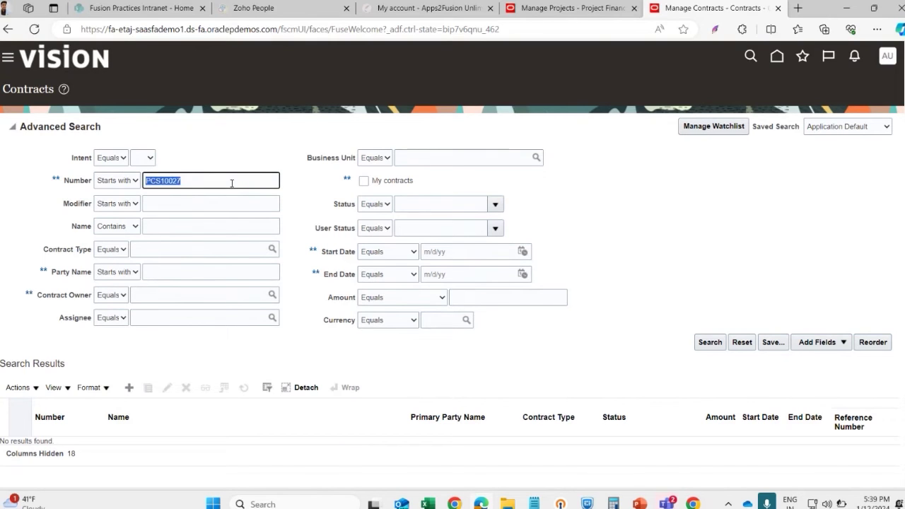
pyautogui.press('BackSpace')
pyautogui.click(781, 58)
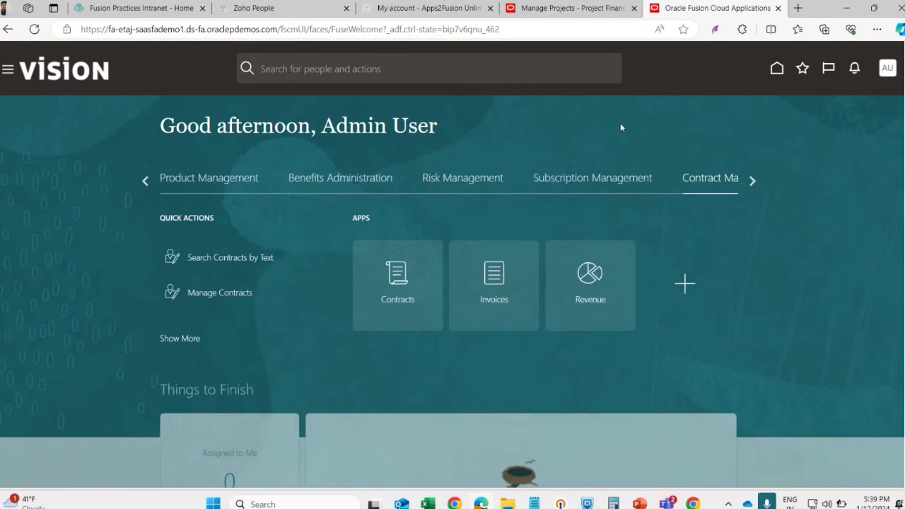
pyautogui.click(416, 279)
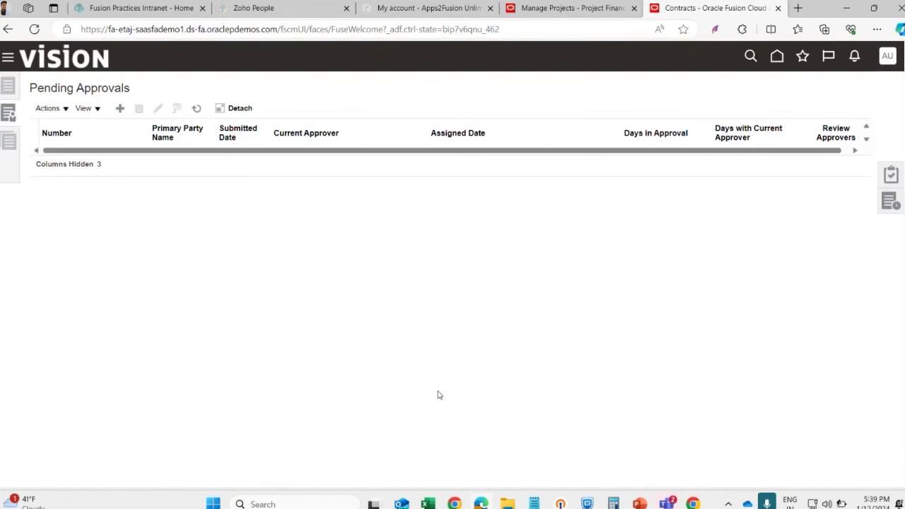
pyautogui.click(890, 183)
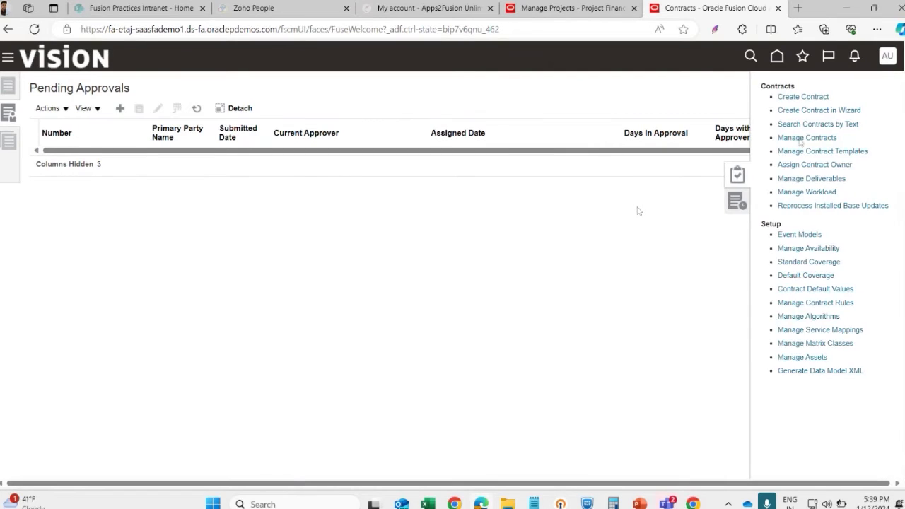
pyautogui.click(803, 137)
# - Search for contracts whose number starts with 1
pyautogui.click(147, 180)
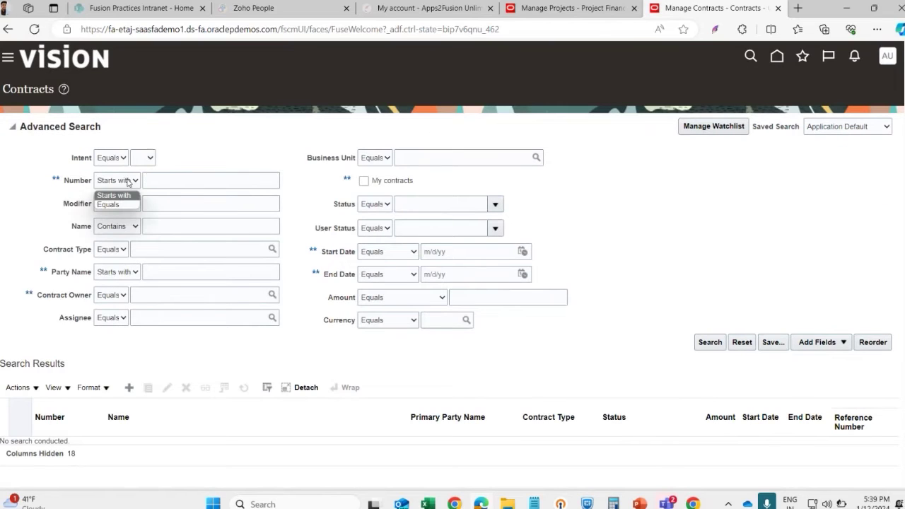
pyautogui.click(164, 180)
pyautogui.write('1')
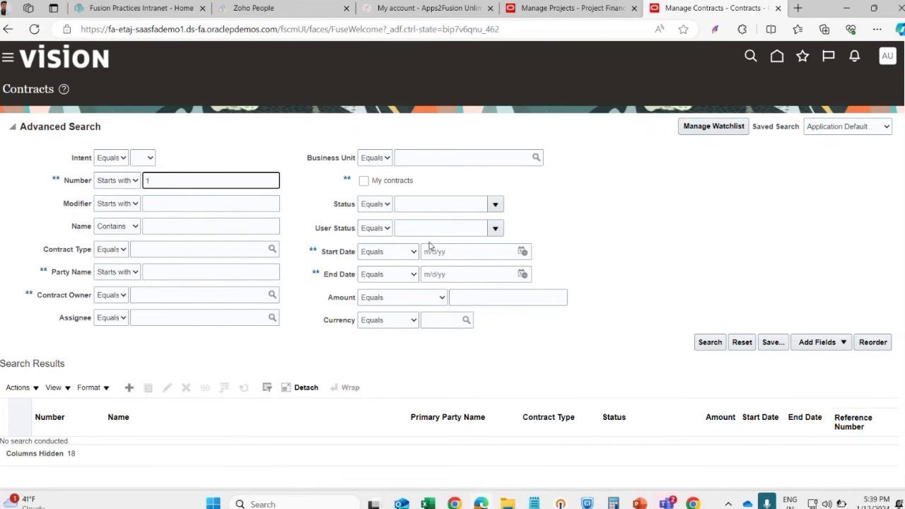
pyautogui.click(700, 342)
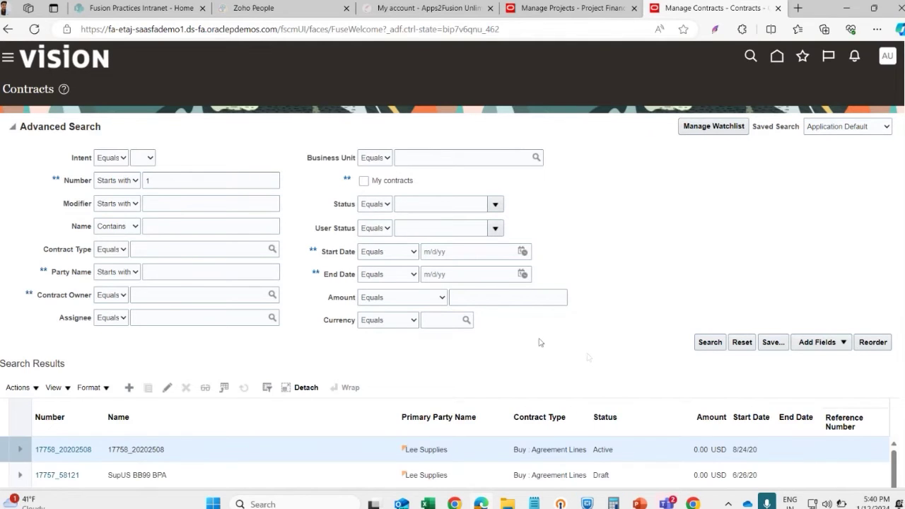
# - Open the active Lee Supplies contract from the search results and examine its overview, commitments and terms
pyautogui.scroll(-1, 538, 343)
pyautogui.scroll(-3, 539, 343)
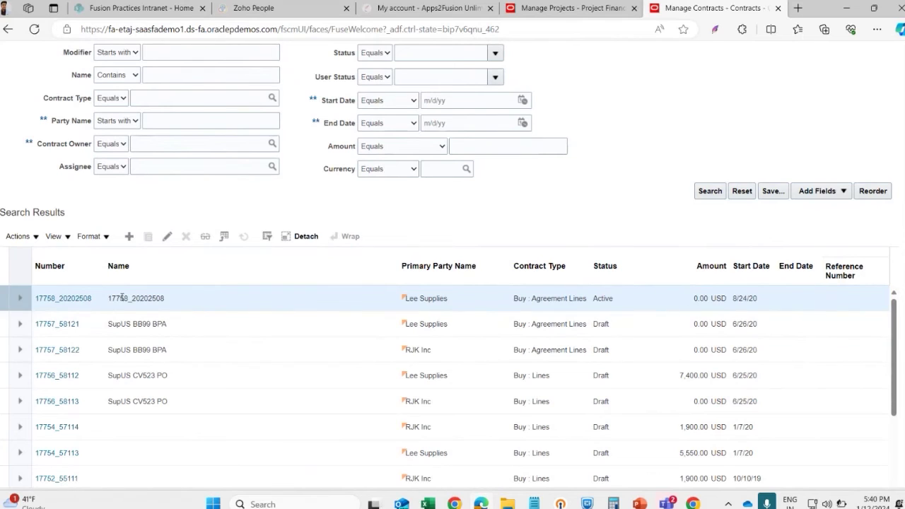
pyautogui.scroll(-2, 241, 195)
pyautogui.click(241, 196)
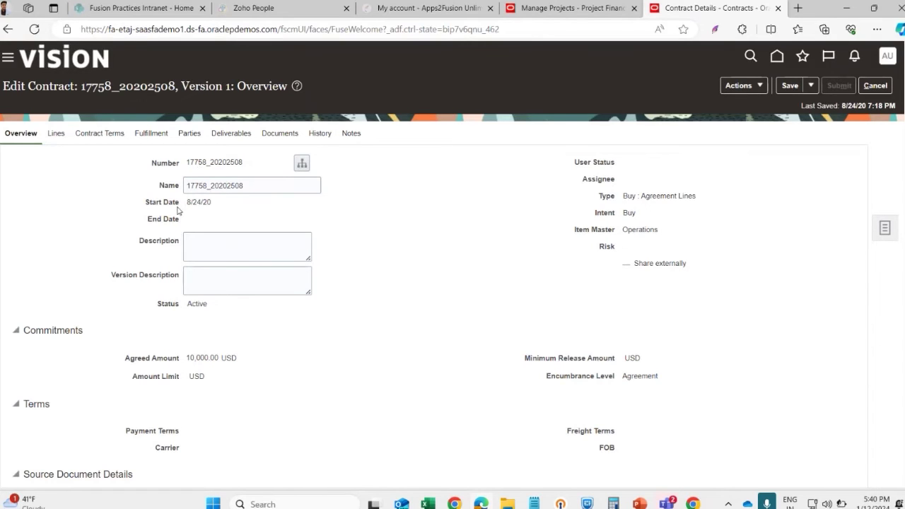
pyautogui.scroll(-1, 349, 215)
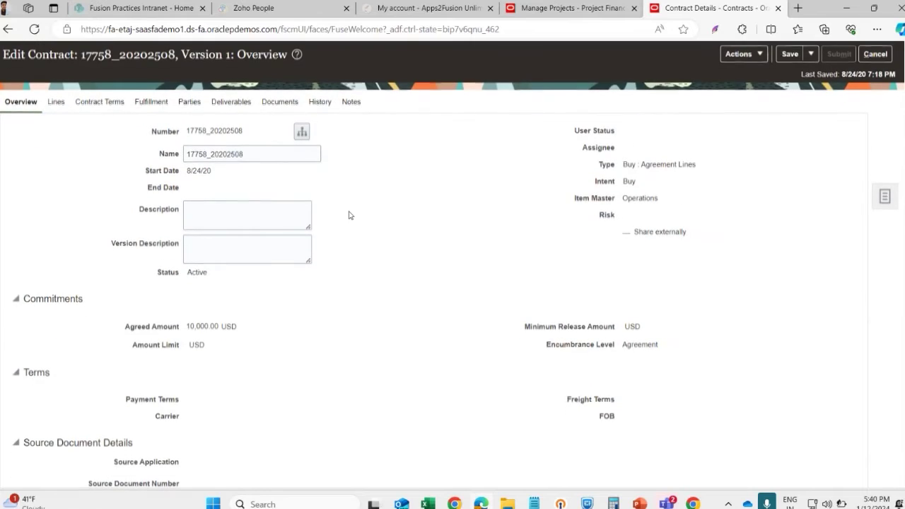
pyautogui.scroll(-1, 396, 227)
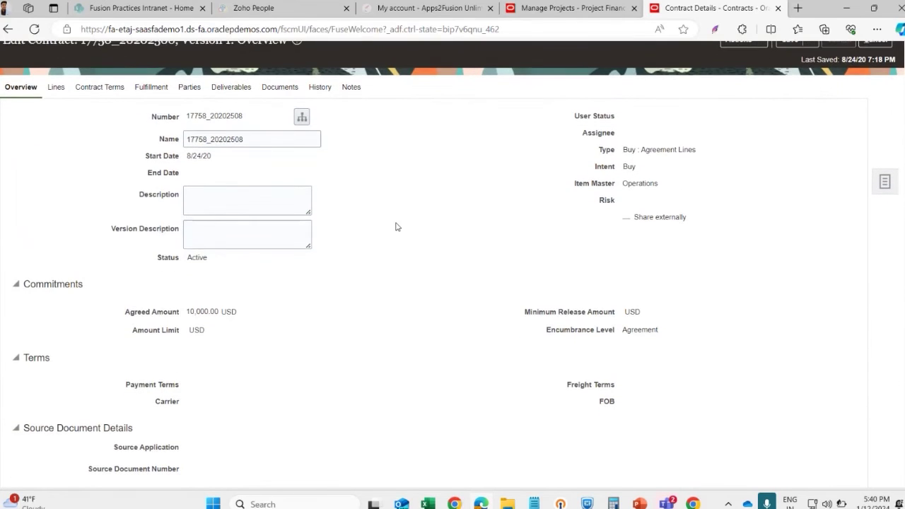
# - Examine the contract's commitments and the details, pricing and commitments of its Stationary line
pyautogui.scroll(-2, 396, 226)
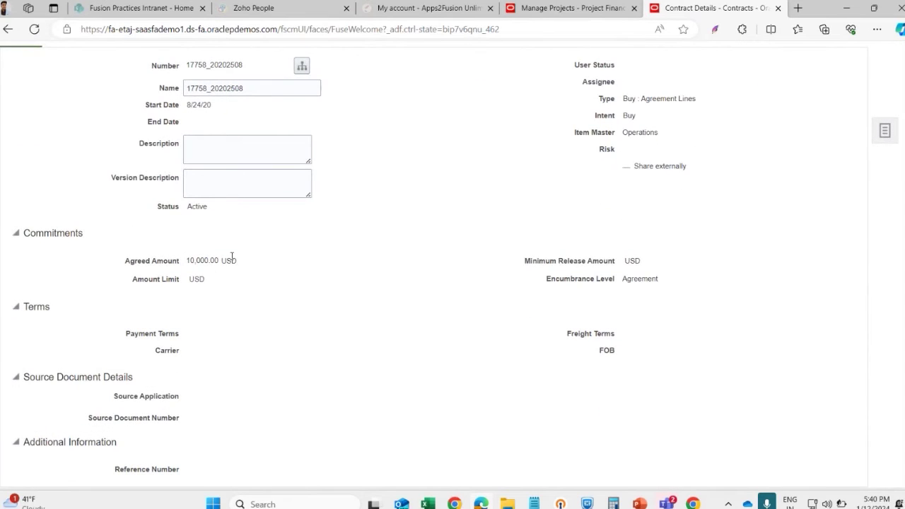
pyautogui.scroll(3, 237, 259)
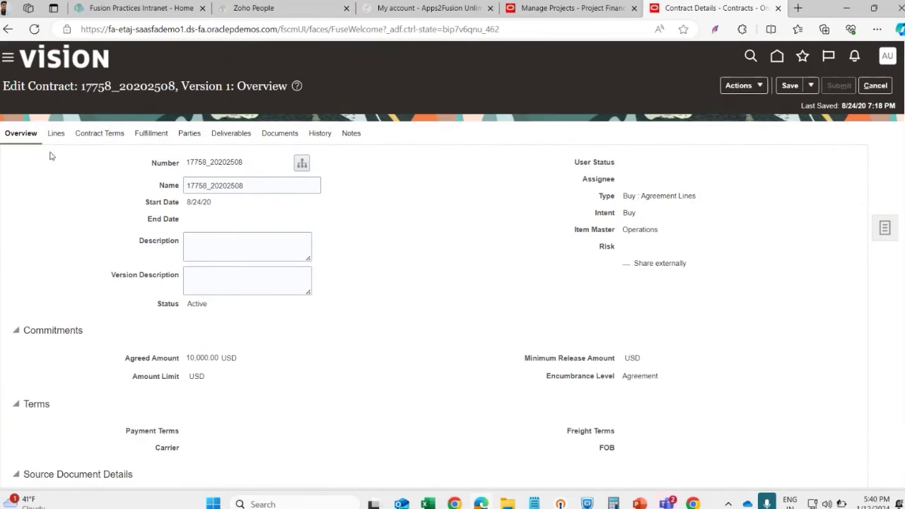
pyautogui.click(57, 136)
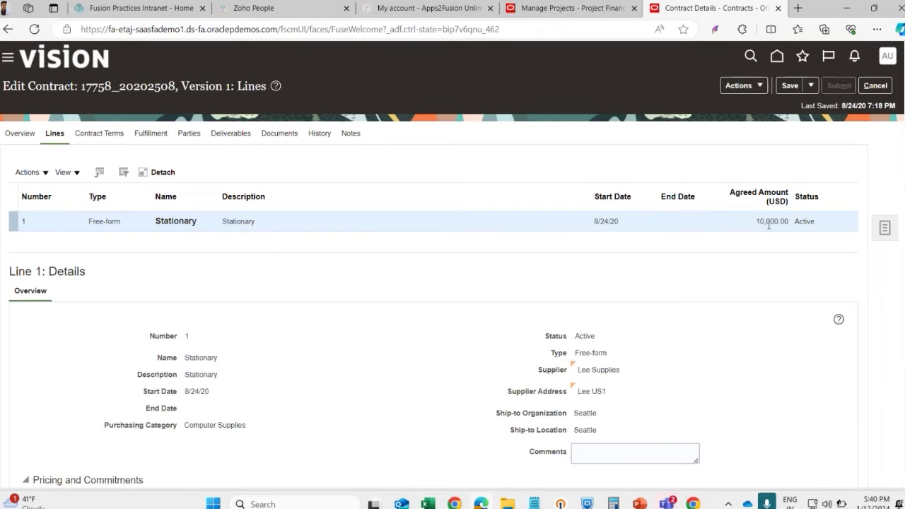
pyautogui.scroll(-3, 290, 348)
pyautogui.scroll(-2, 290, 348)
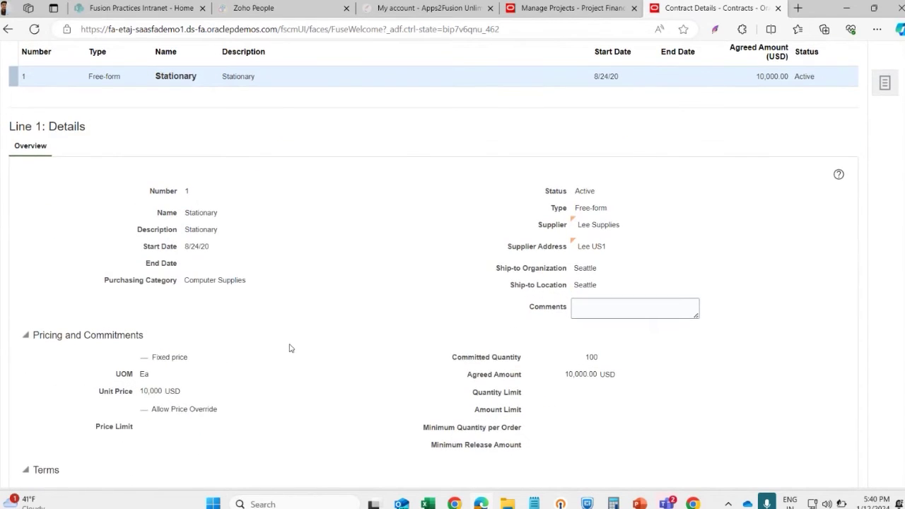
pyautogui.scroll(4, 289, 348)
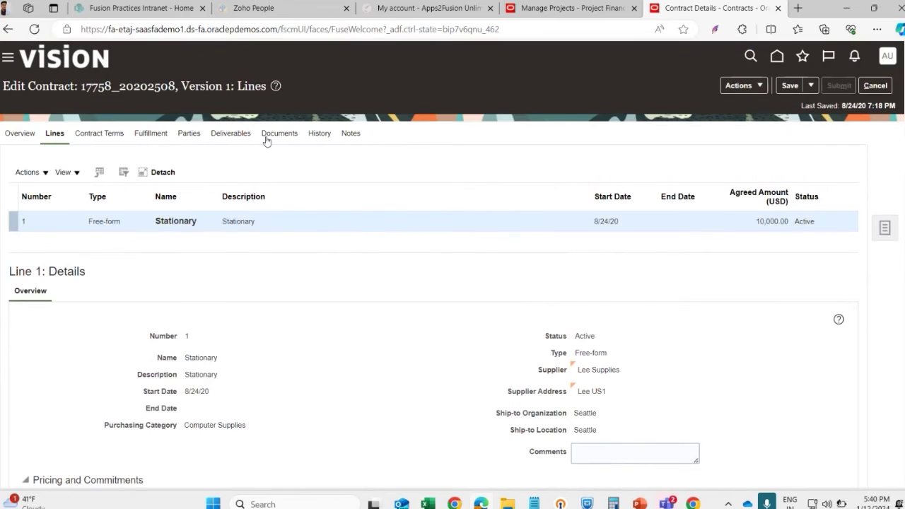
# - Review the contract's parties and contract terms, return to its lines, and close the contract without saving
pyautogui.click(188, 135)
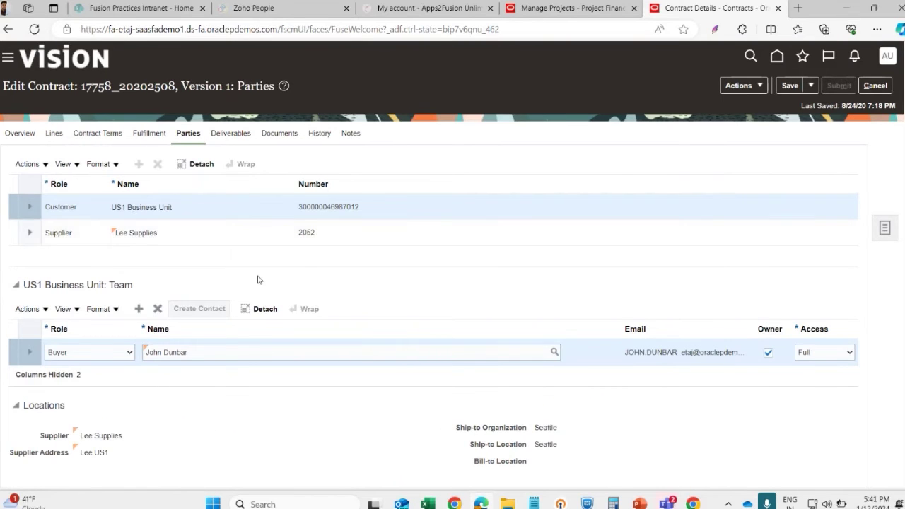
pyautogui.scroll(-1, 258, 279)
pyautogui.scroll(1, 259, 279)
pyautogui.click(92, 136)
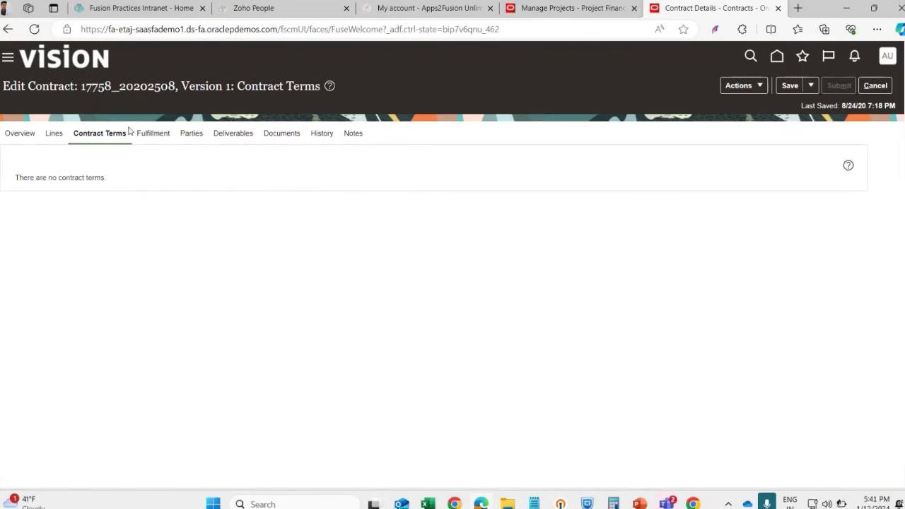
pyautogui.click(56, 136)
pyautogui.click(875, 86)
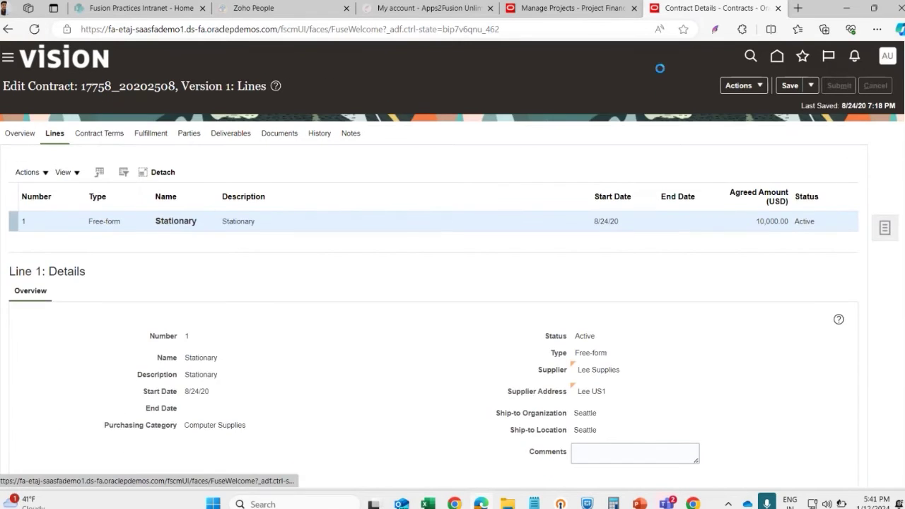
# - Open the Invoices app from the home page, clear the From Date and search for external invoices
pyautogui.click(777, 56)
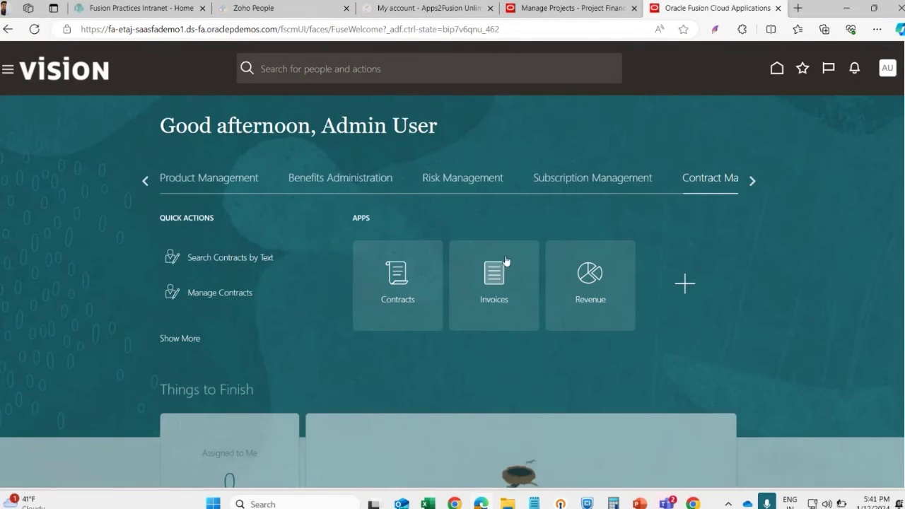
pyautogui.click(496, 281)
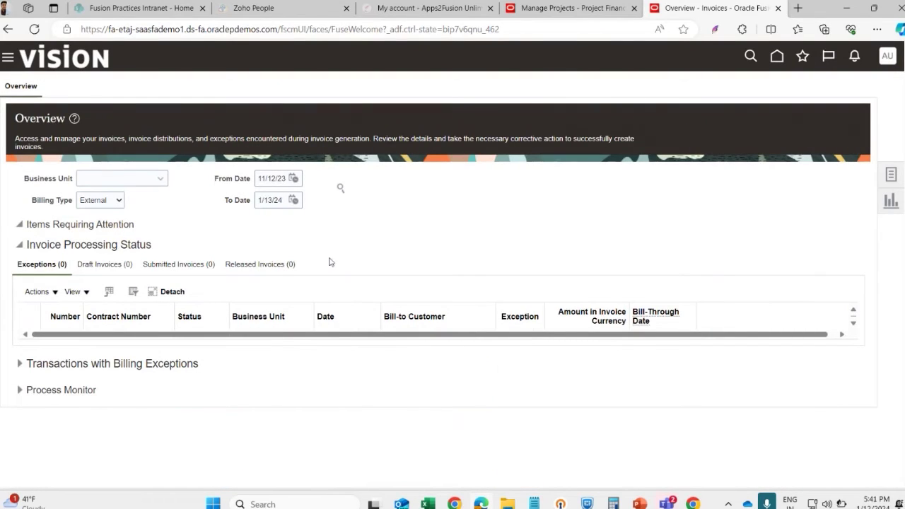
pyautogui.click(281, 179)
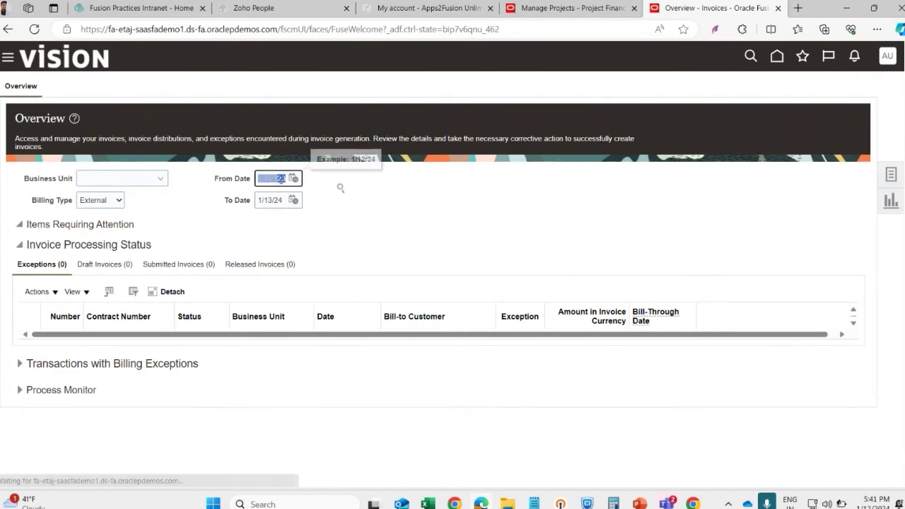
pyautogui.click(161, 182)
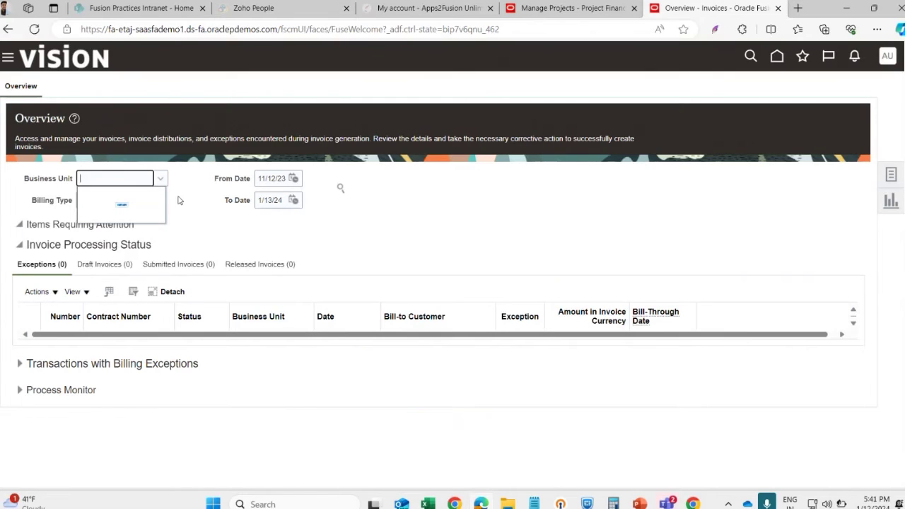
pyautogui.click(272, 178)
pyautogui.hotkey('ctrl', 'a')
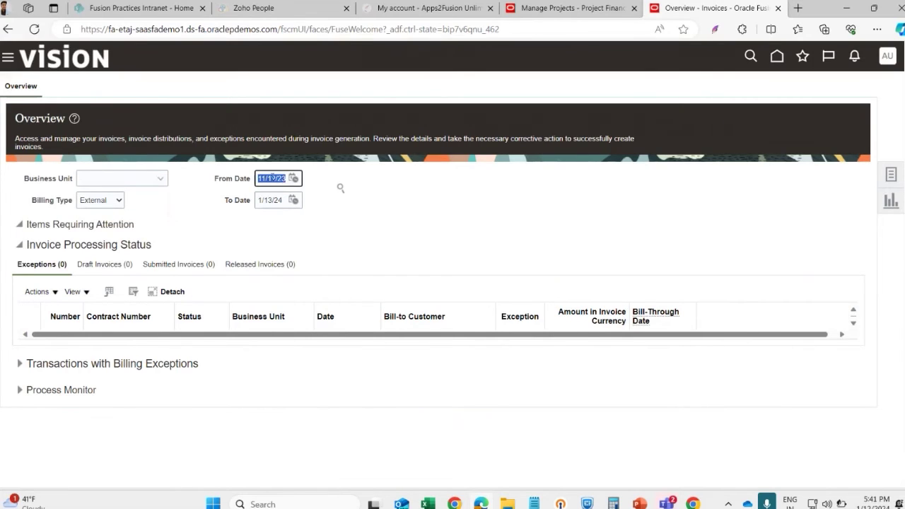
pyautogui.press('BackSpace')
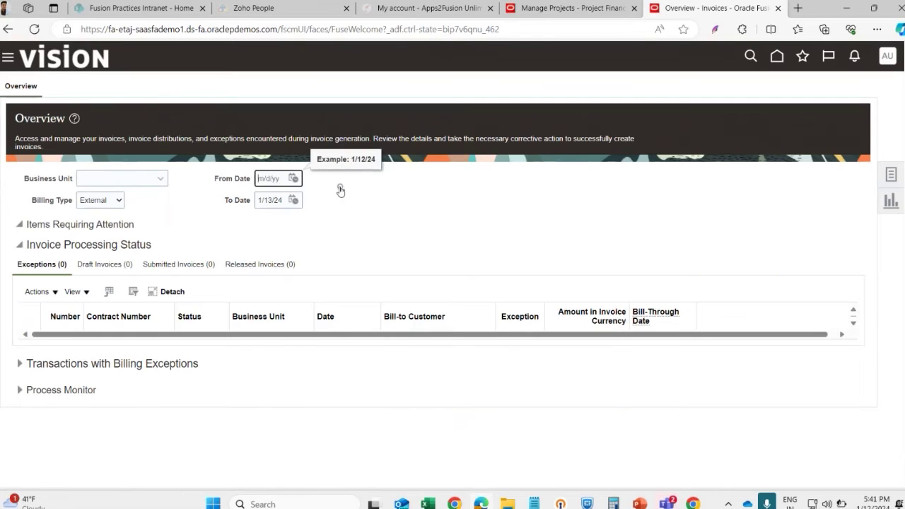
pyautogui.click(339, 186)
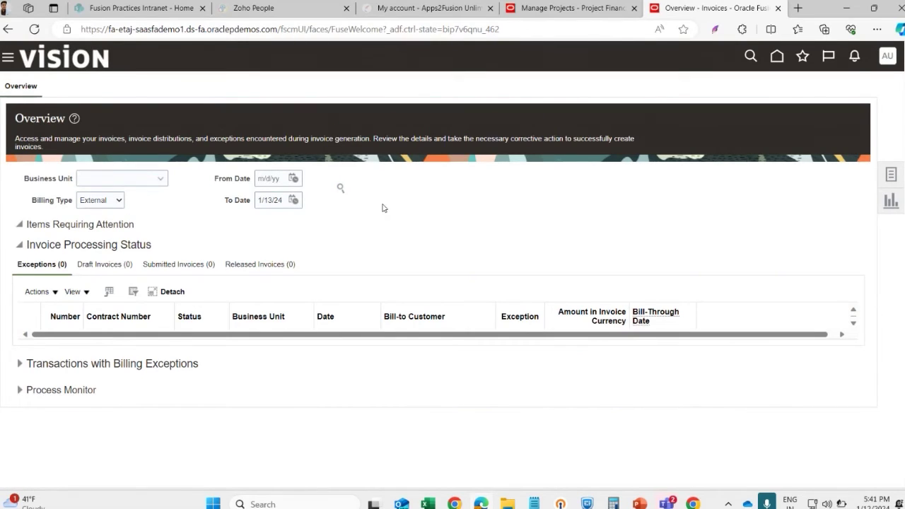
pyautogui.scroll(-1, 382, 207)
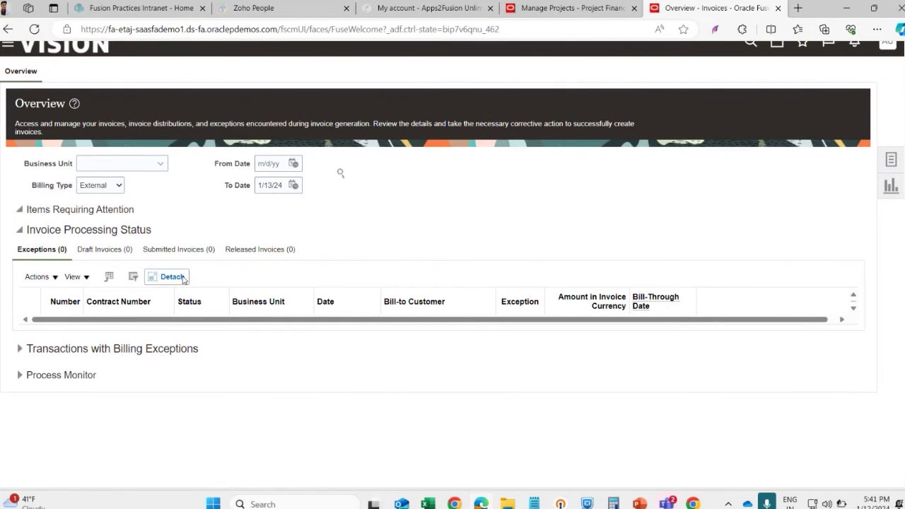
pyautogui.scroll(1, 249, 295)
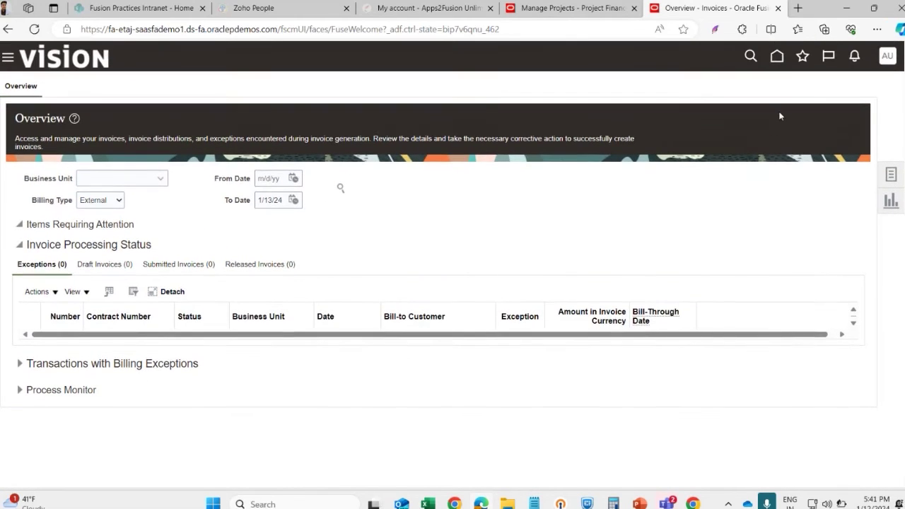
# - Return to the home page, discarding the unsaved changes, and open the Costs overview from the Projects group
pyautogui.click(776, 55)
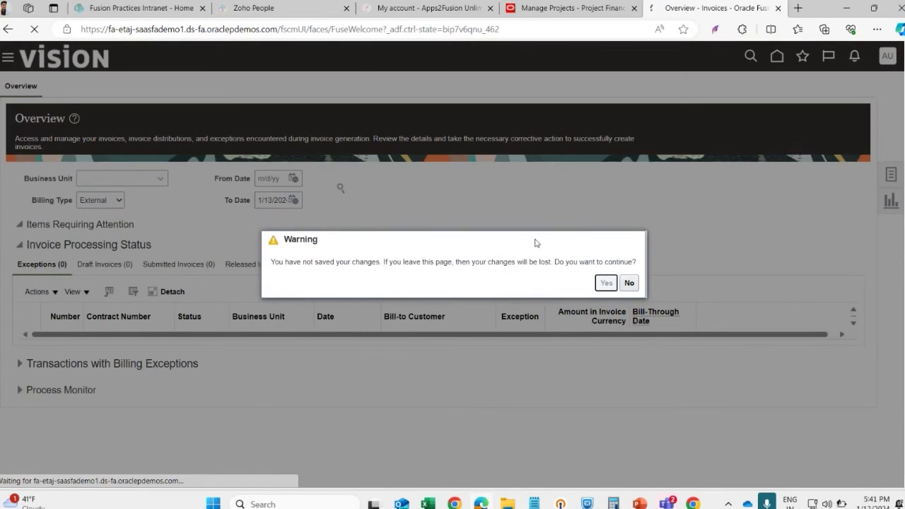
pyautogui.click(606, 283)
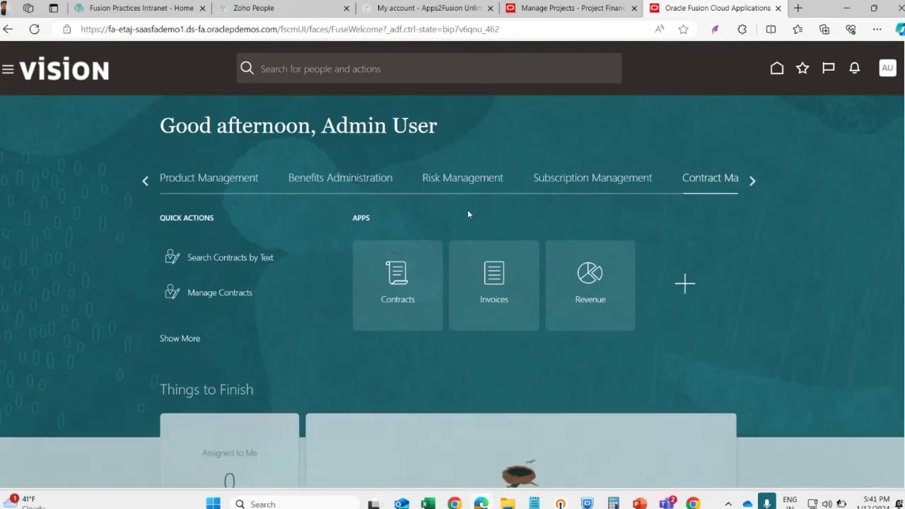
pyautogui.click(752, 182)
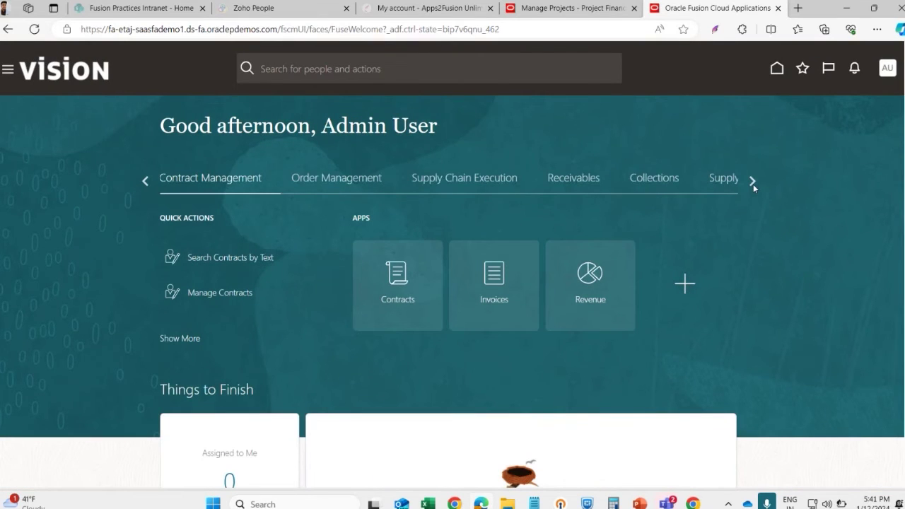
pyautogui.click(753, 182)
pyautogui.click(753, 182)
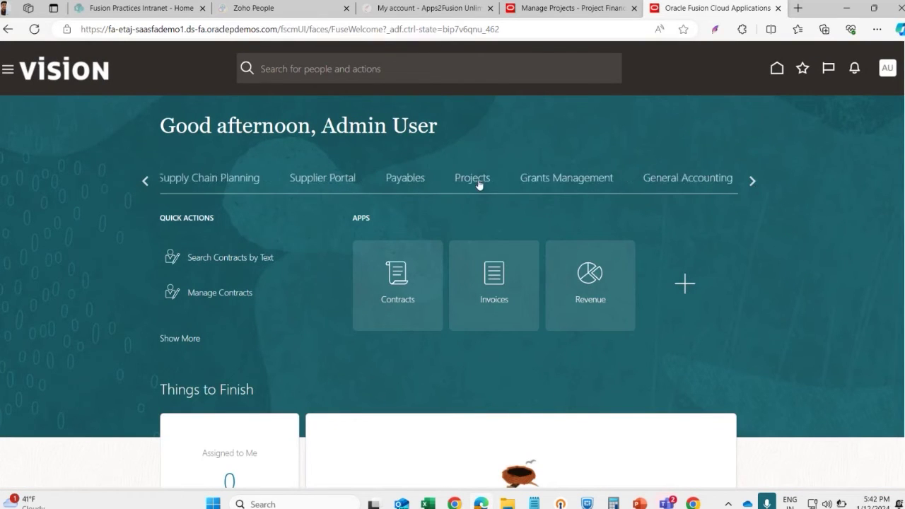
pyautogui.click(479, 182)
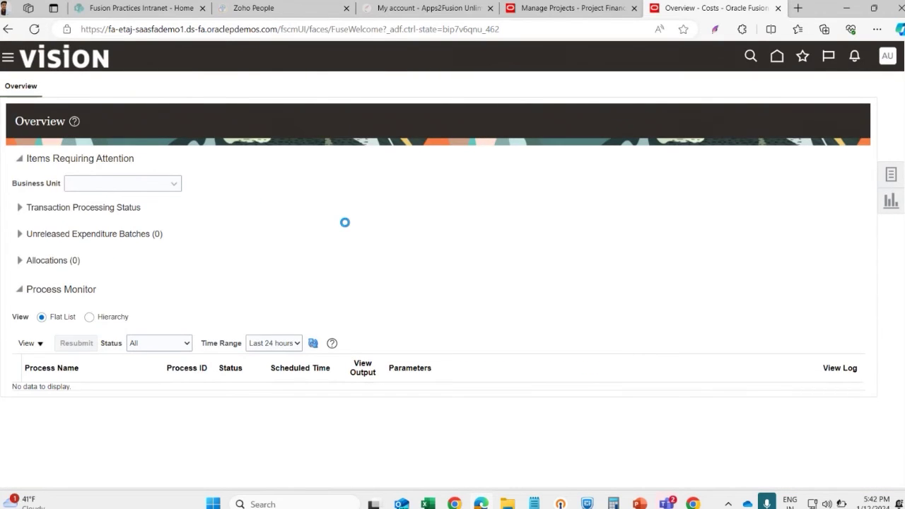
pyautogui.click(175, 183)
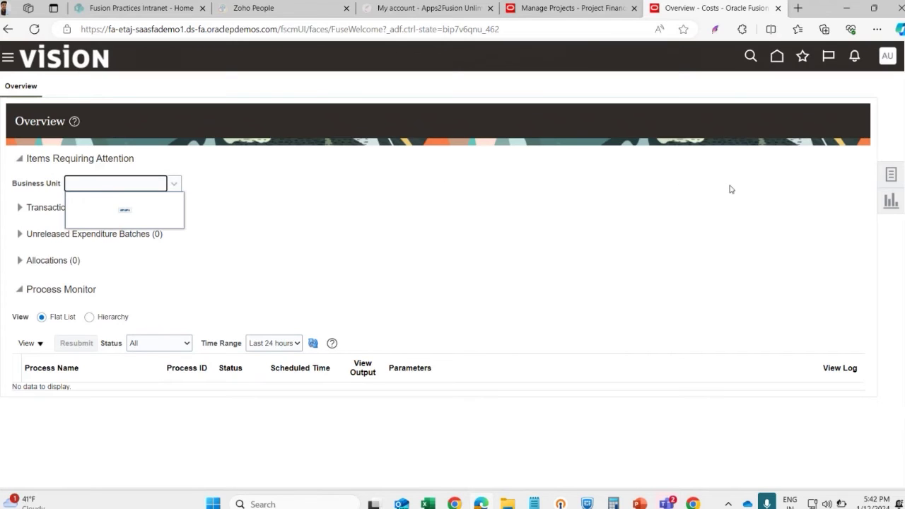
# - Open the Import Costs process, try External Time Entry System as transaction source, review the other sources, and cancel the process
pyautogui.click(891, 175)
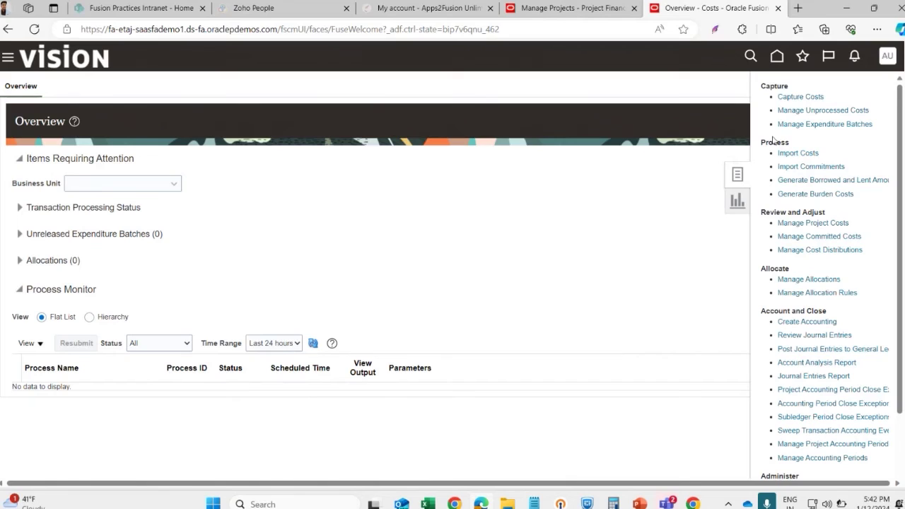
pyautogui.click(810, 152)
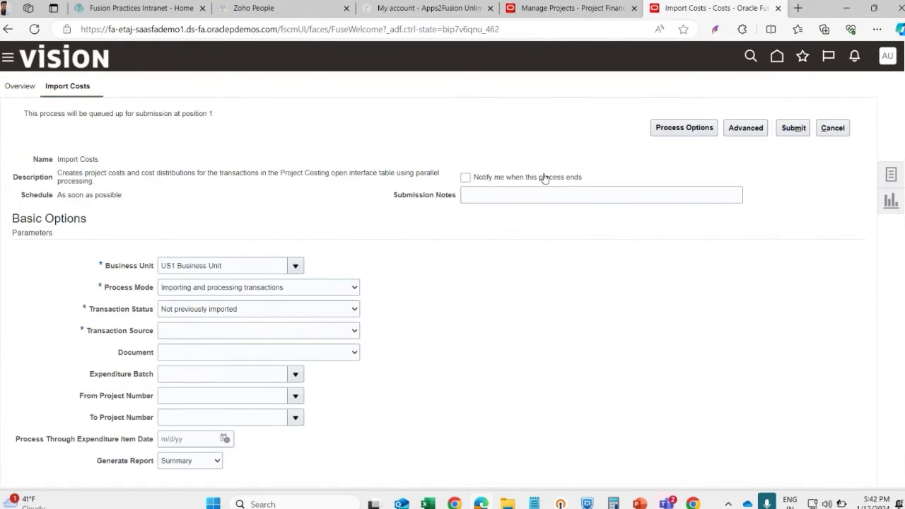
pyautogui.scroll(-1, 333, 168)
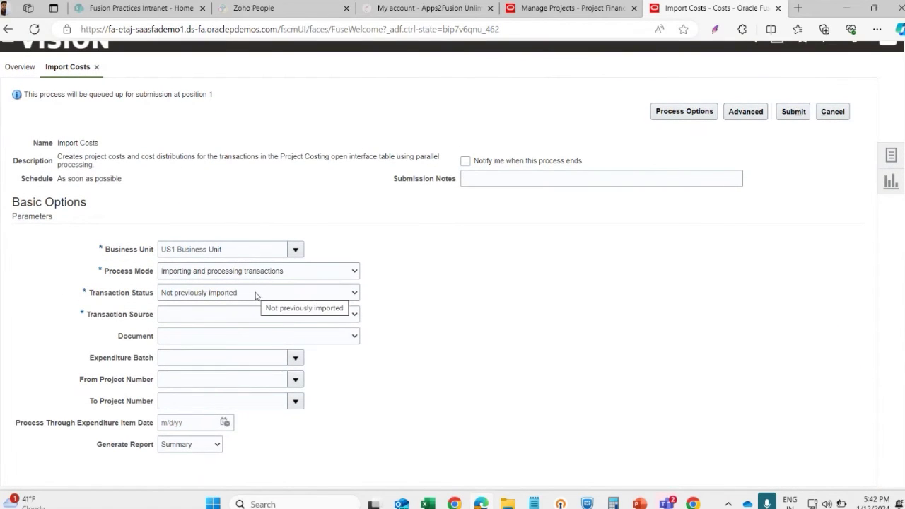
pyautogui.click(234, 315)
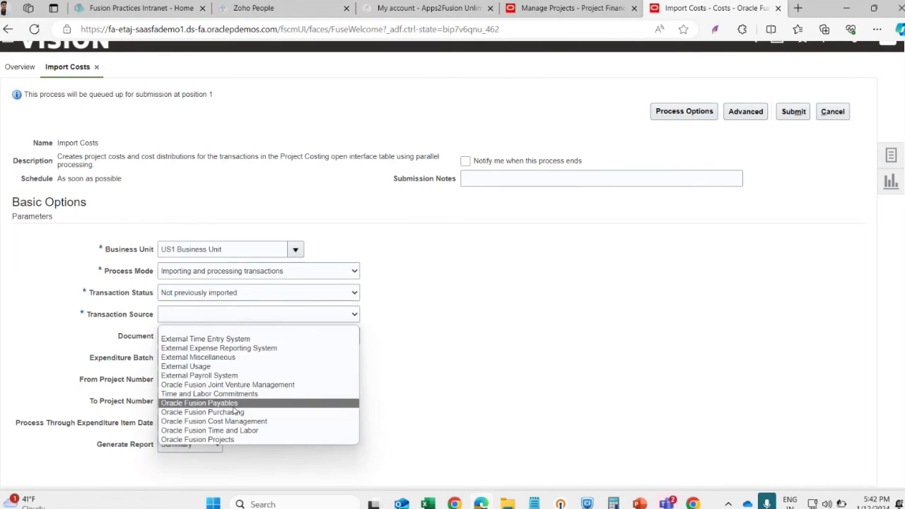
pyautogui.click(287, 339)
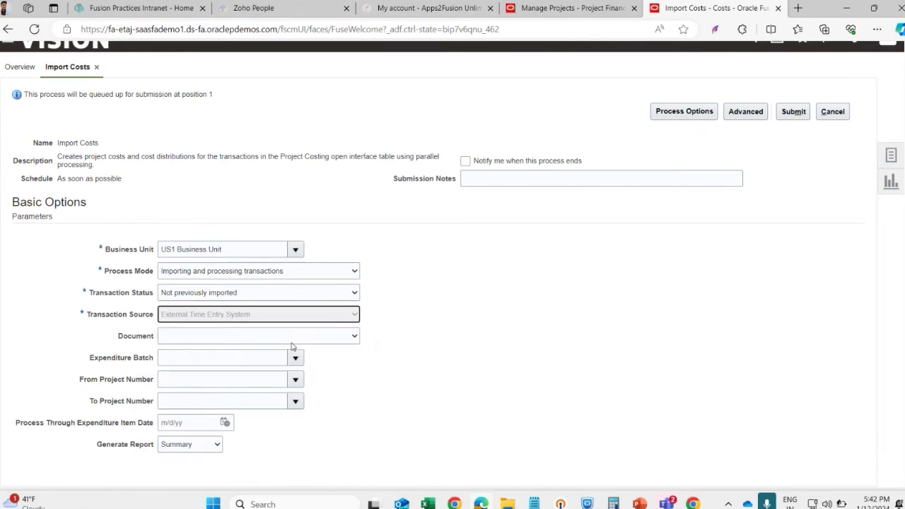
pyautogui.click(329, 321)
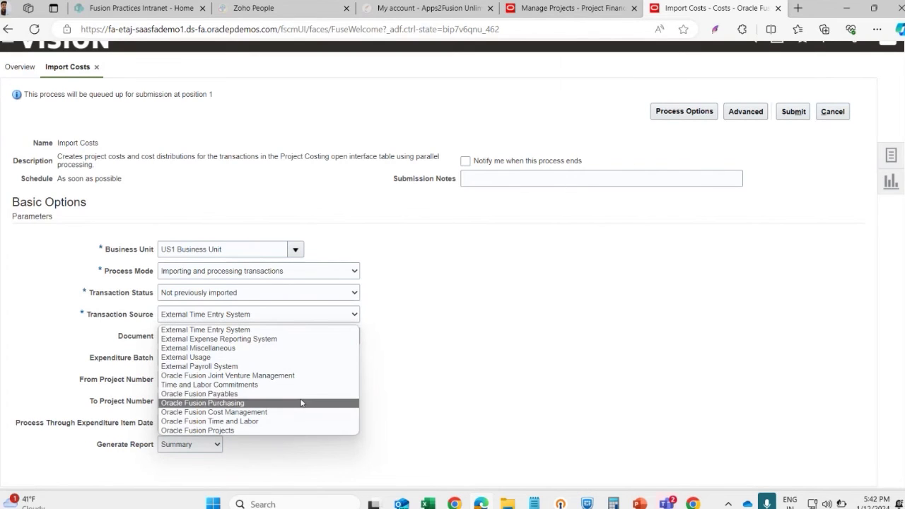
pyautogui.click(407, 355)
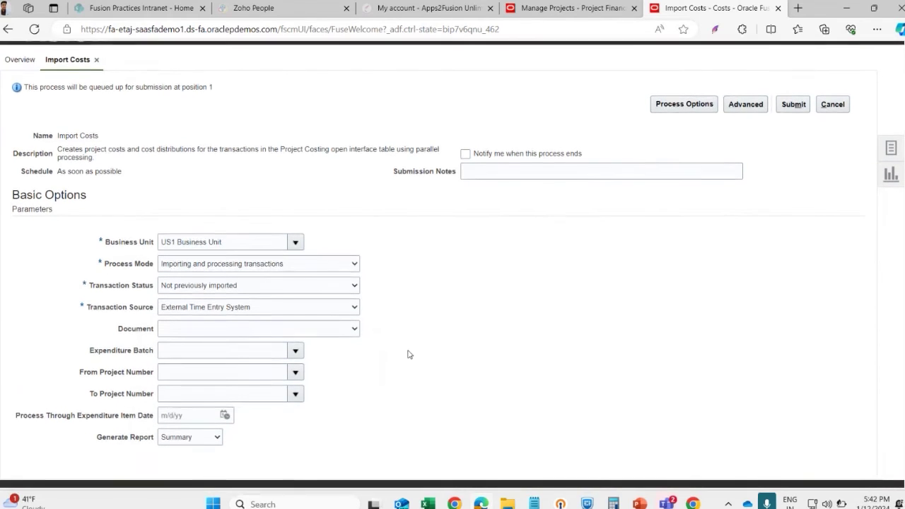
pyautogui.click(833, 111)
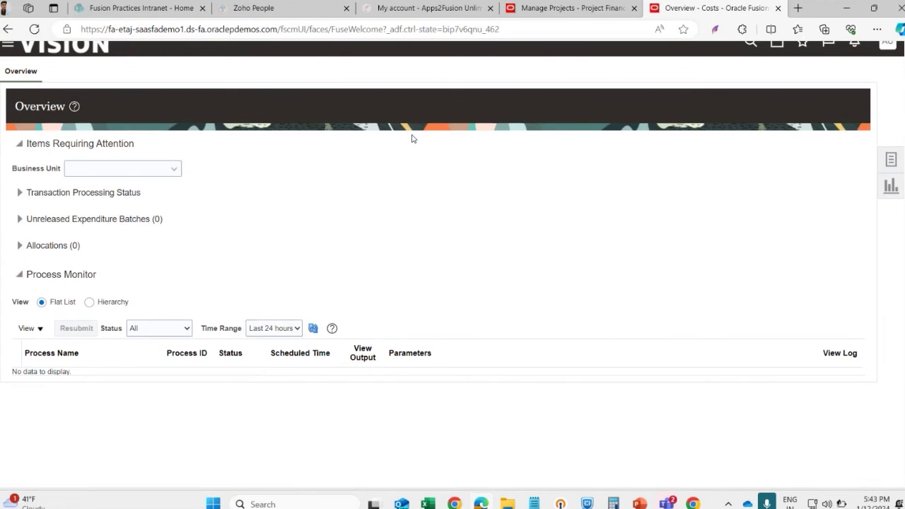
# - Review the Capture Costs options, close them, and open the Manage Project Costs search page
pyautogui.click(891, 160)
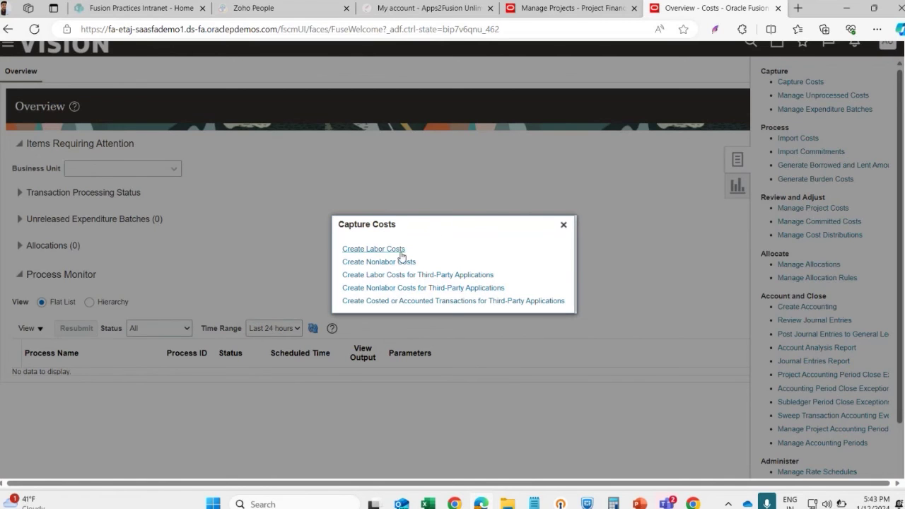
pyautogui.click(570, 226)
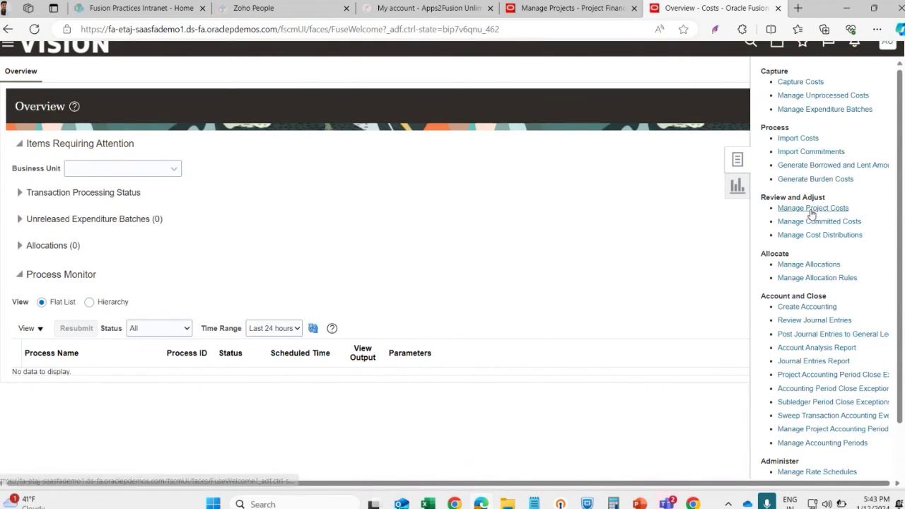
pyautogui.click(811, 211)
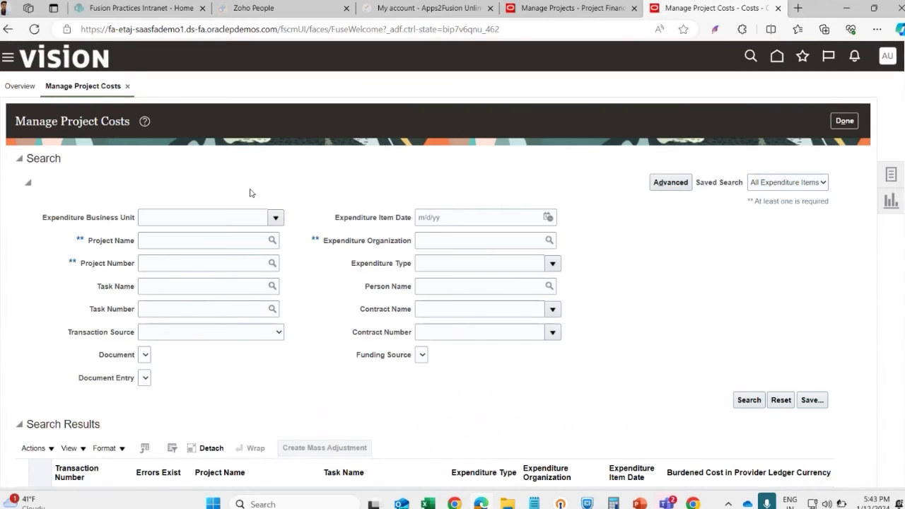
pyautogui.scroll(-1, 250, 193)
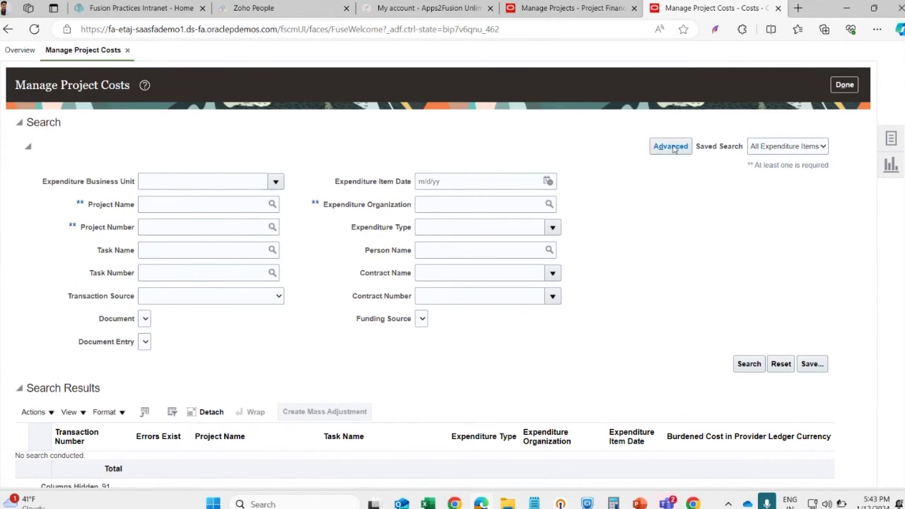
# - Set the Expenditure Business Unit to US1 Business Unit and try searching project costs with only that criterion
pyautogui.scroll(-1, 636, 177)
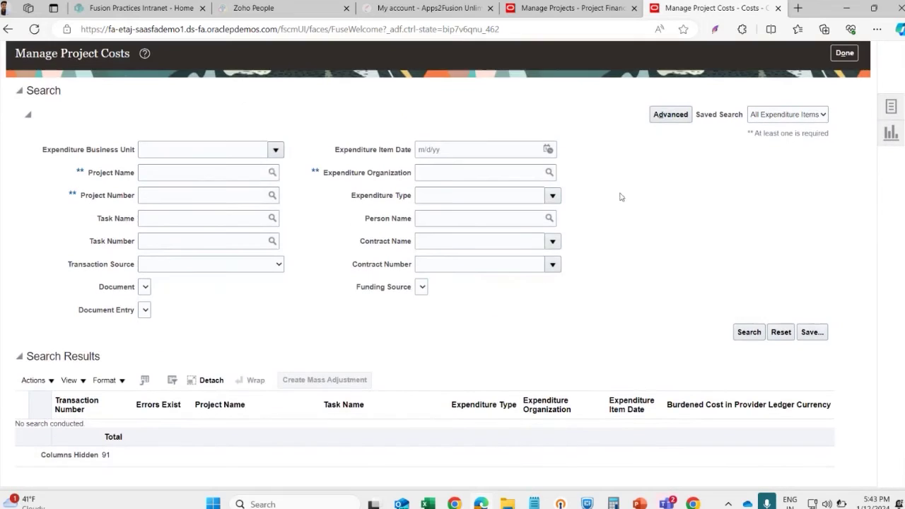
pyautogui.click(276, 150)
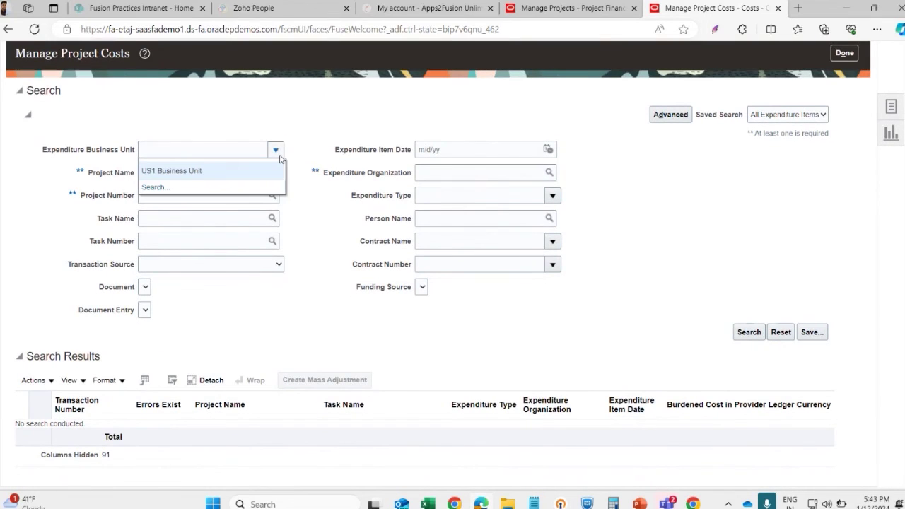
pyautogui.press('Down')
pyautogui.press('Return')
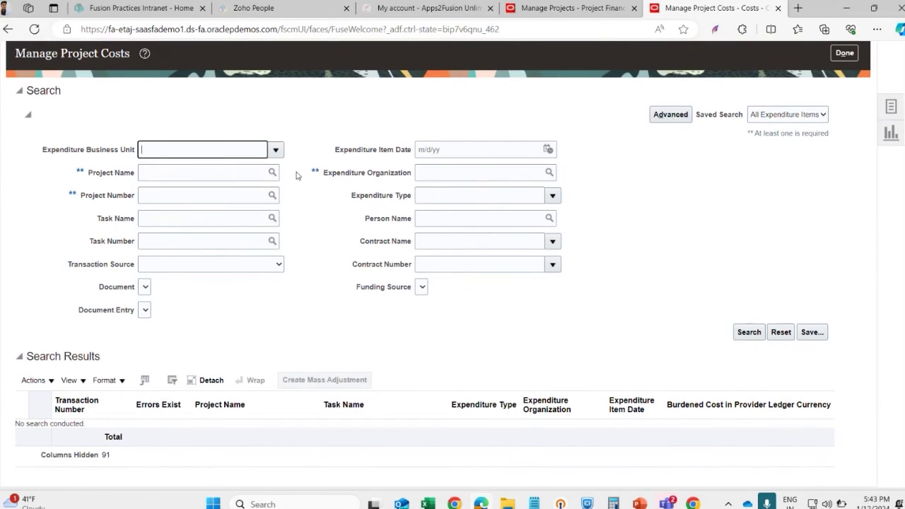
pyautogui.click(743, 338)
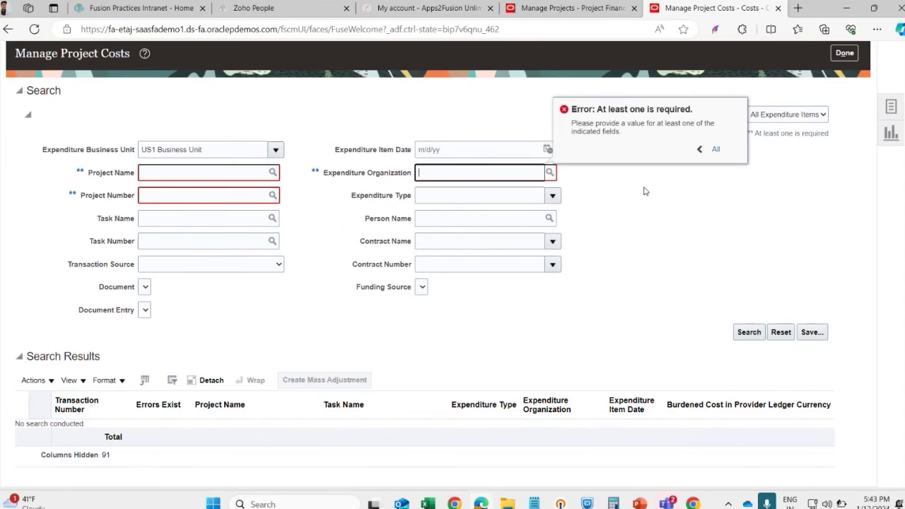
# - Switch to the advanced search and set the Project Name condition to Does not contain "@@@"
pyautogui.click(665, 115)
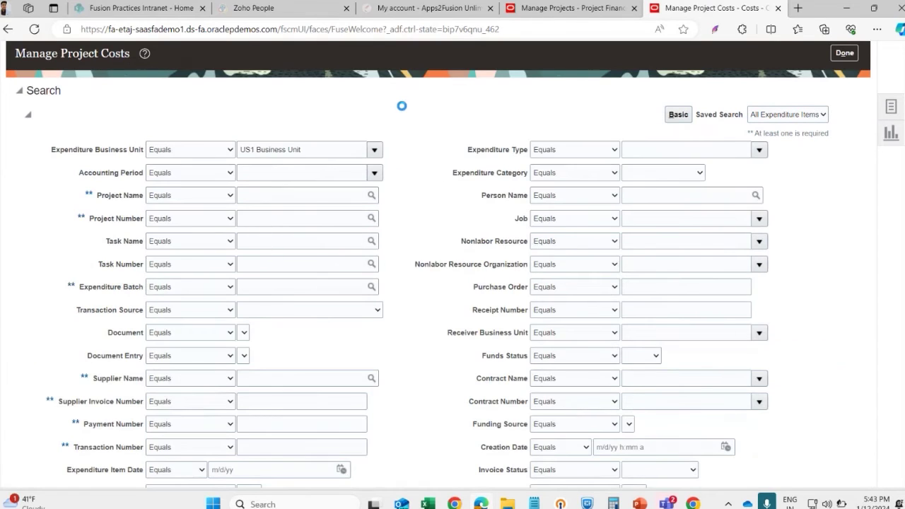
pyautogui.click(191, 195)
pyautogui.click(187, 311)
pyautogui.click(323, 198)
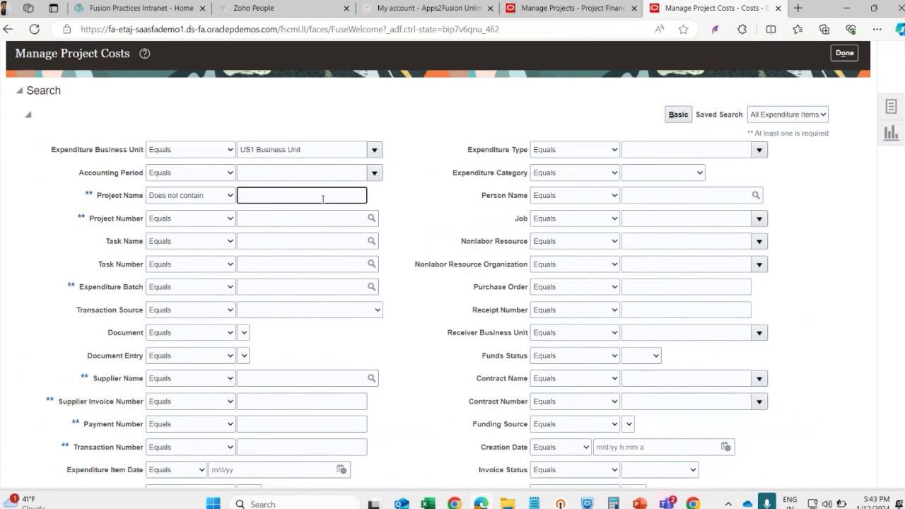
pyautogui.write('@@@')
pyautogui.click(464, 367)
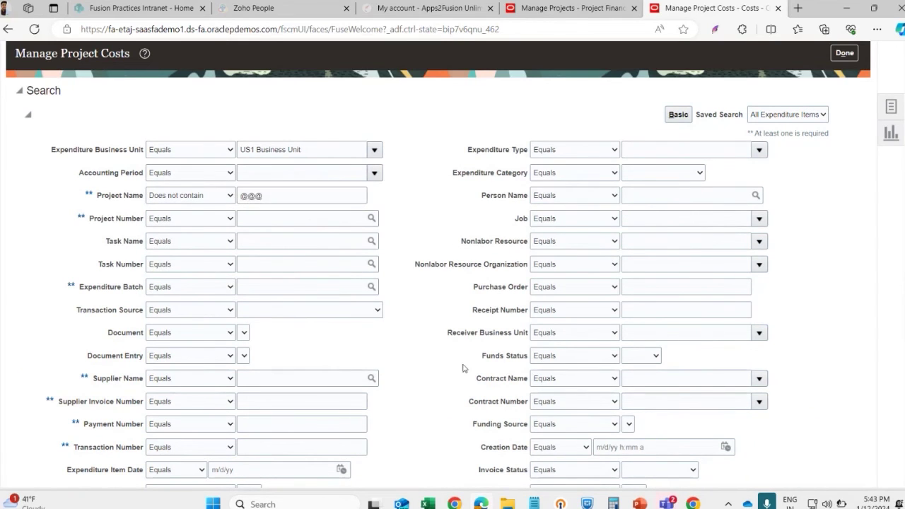
# - Run the advanced project cost search and bring up the resulting expenditure items
pyautogui.scroll(-1, 463, 368)
pyautogui.moveTo(463, 368); pyautogui.dragTo(438, 212)
pyautogui.click(431, 252)
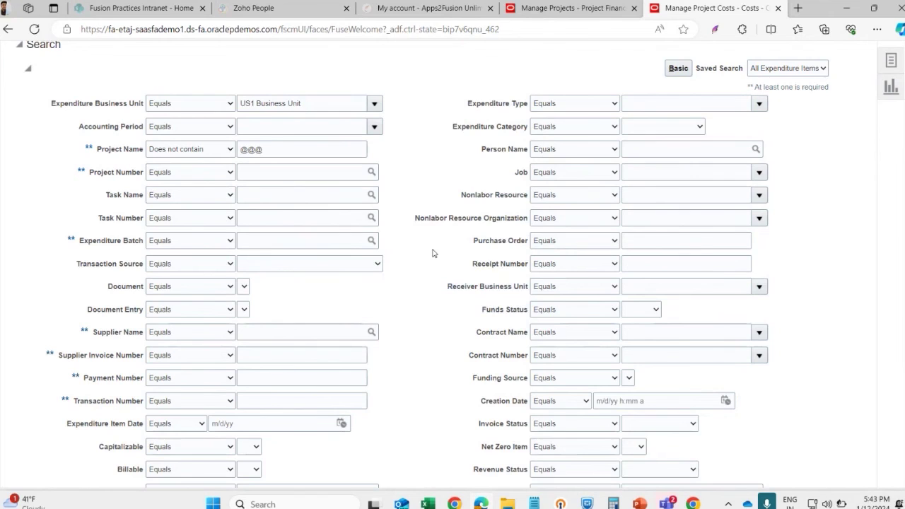
pyautogui.scroll(-2, 433, 252)
pyautogui.click(645, 421)
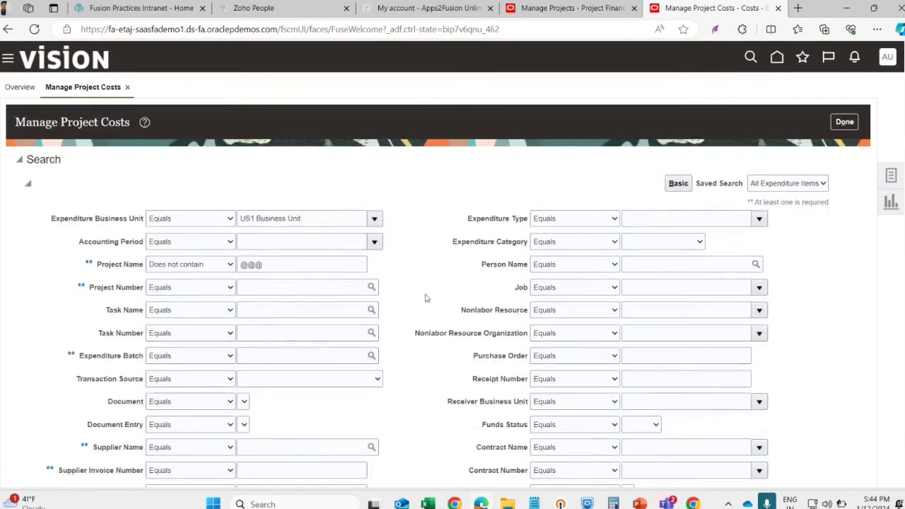
pyautogui.scroll(-1, 427, 324)
pyautogui.scroll(-4, 428, 324)
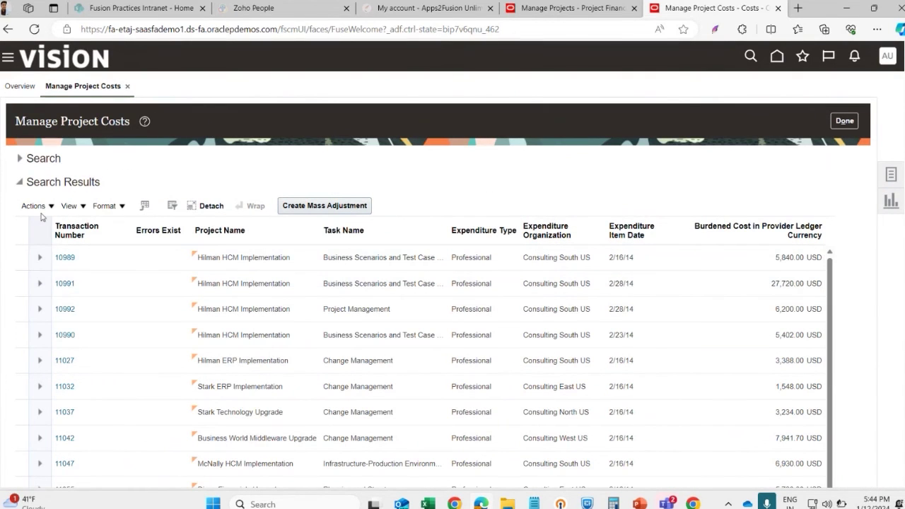
# - Show all available columns in the project cost search results table
pyautogui.click(73, 206)
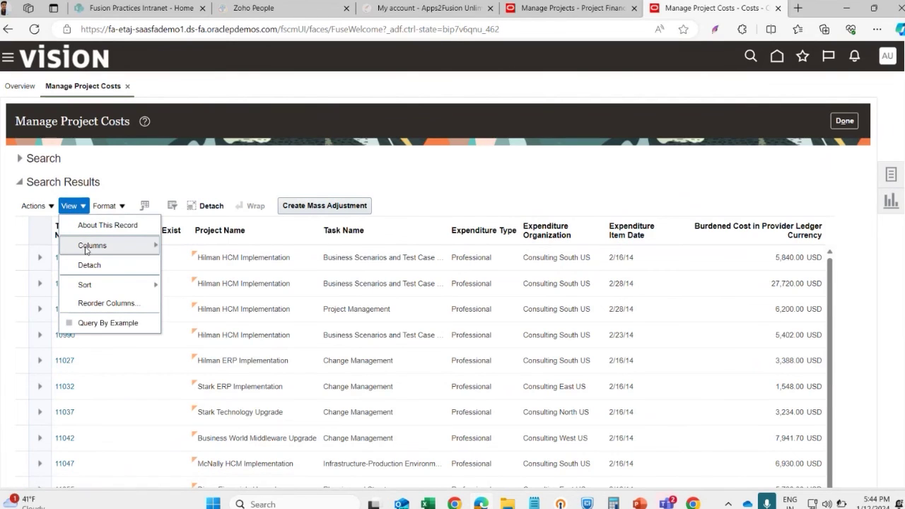
pyautogui.moveTo(85, 248)
pyautogui.click(190, 258)
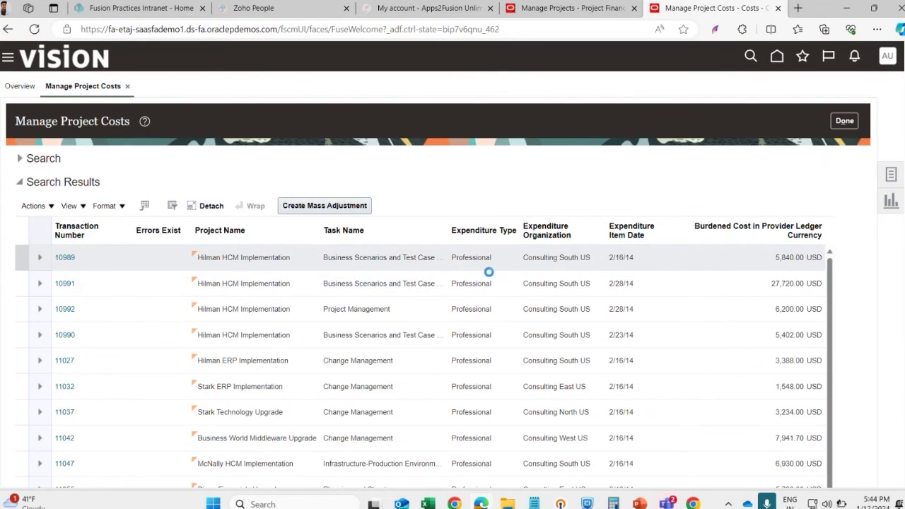
pyautogui.click(559, 290)
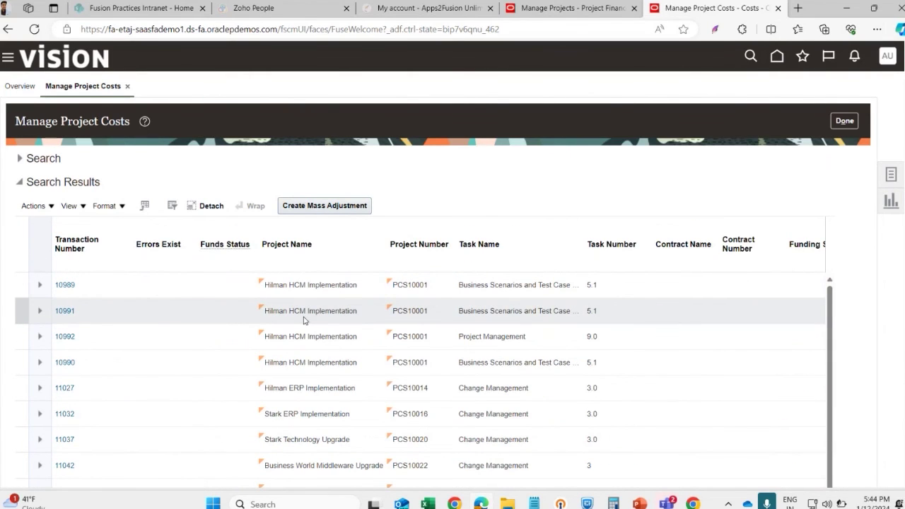
# - Examine the cost, transaction source, invoice and revenue columns across the results, and select the first Hilman HCM Implementation transaction
pyautogui.hscroll(5, 304, 320)
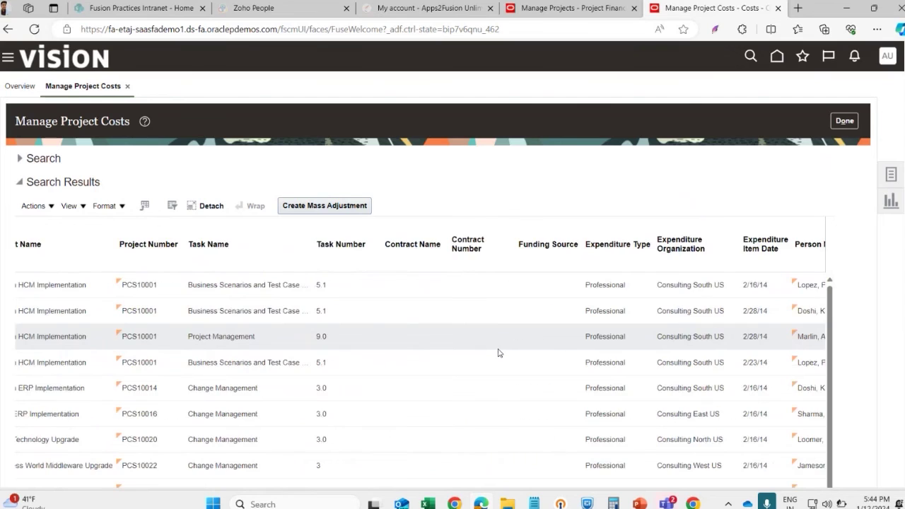
pyautogui.hscroll(5, 497, 353)
pyautogui.hscroll(3, 497, 353)
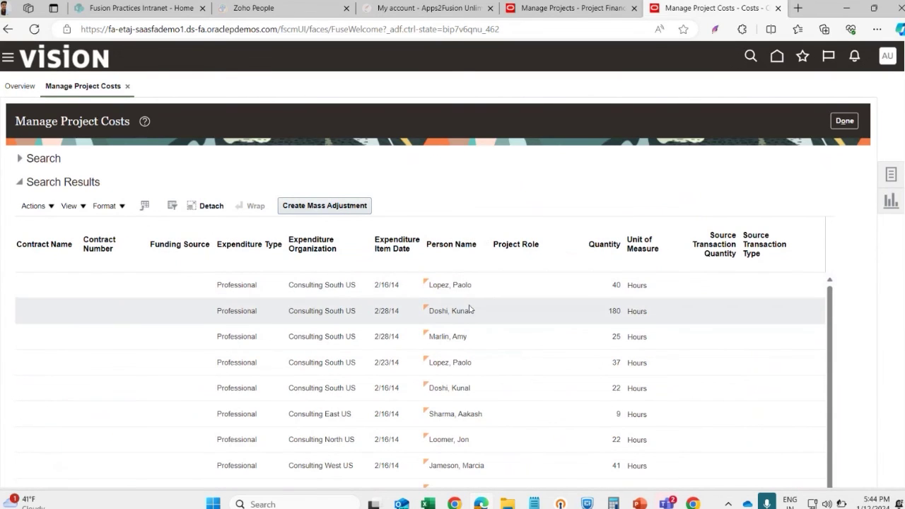
pyautogui.hscroll(9, 469, 307)
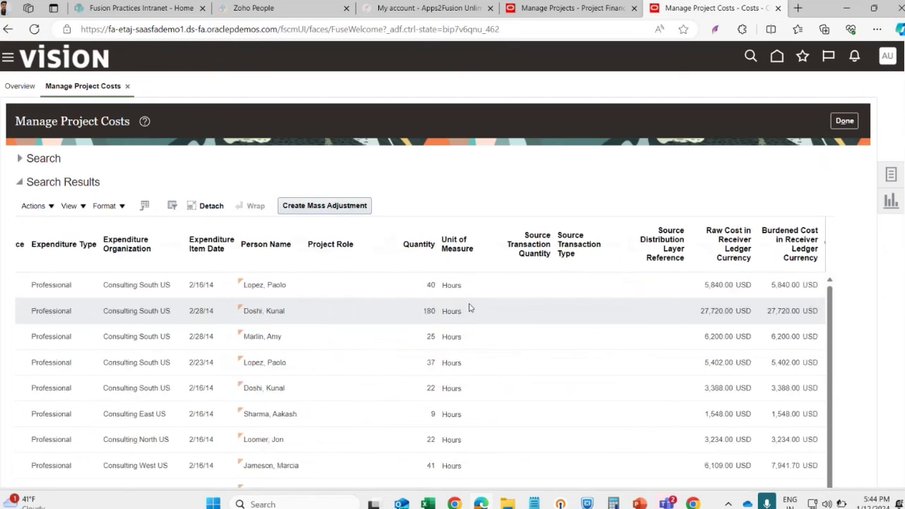
pyautogui.hscroll(15, 469, 308)
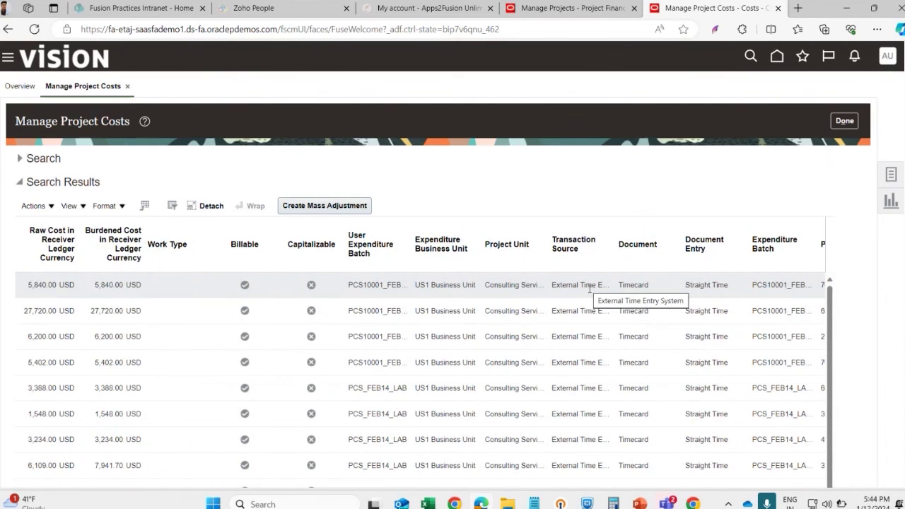
pyautogui.hscroll(2, 592, 319)
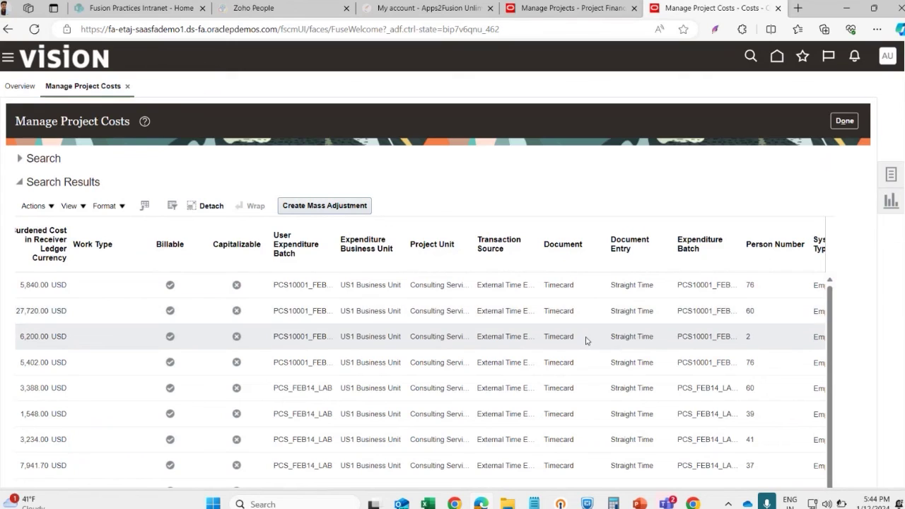
pyautogui.hscroll(8, 586, 341)
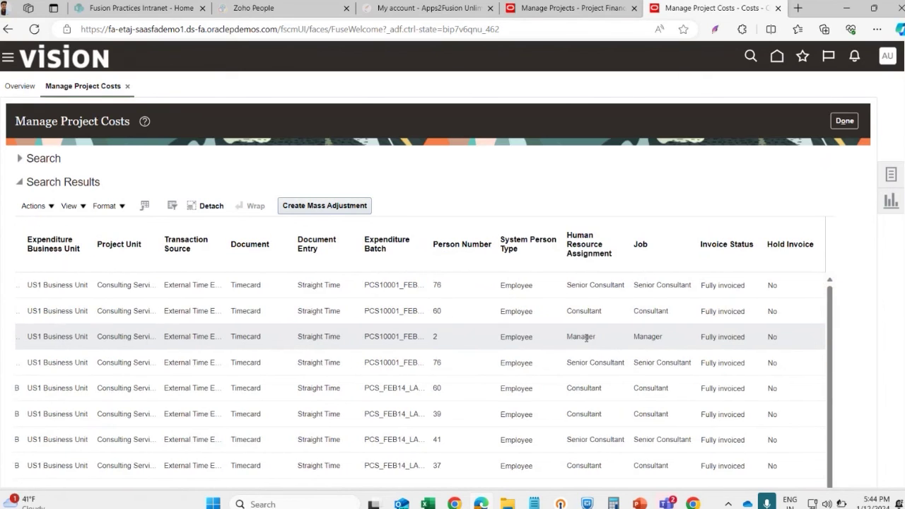
pyautogui.hscroll(5, 585, 339)
pyautogui.hscroll(3, 585, 342)
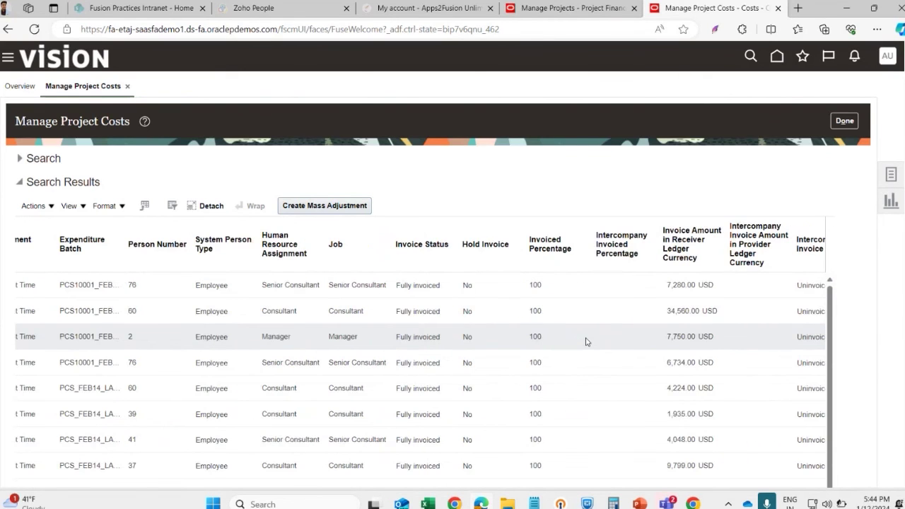
pyautogui.hscroll(20, 586, 342)
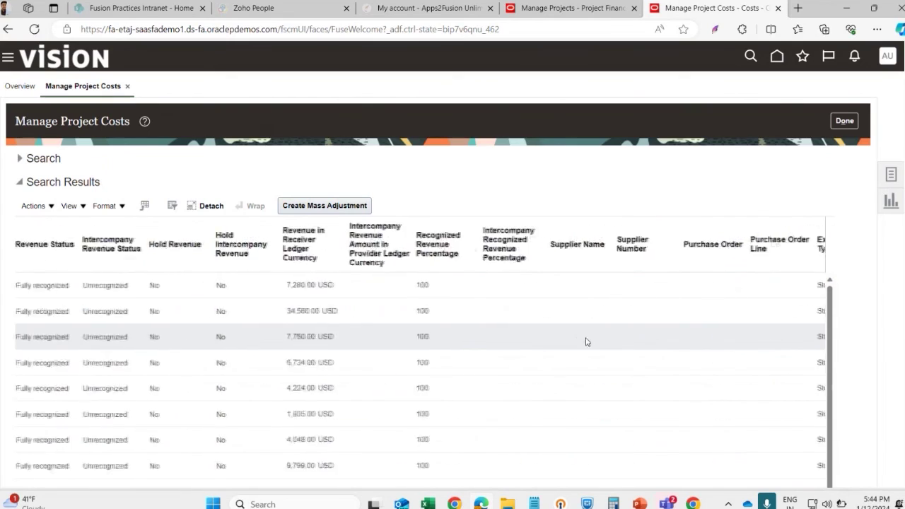
pyautogui.hscroll(4, 586, 342)
pyautogui.hscroll(-20, 586, 342)
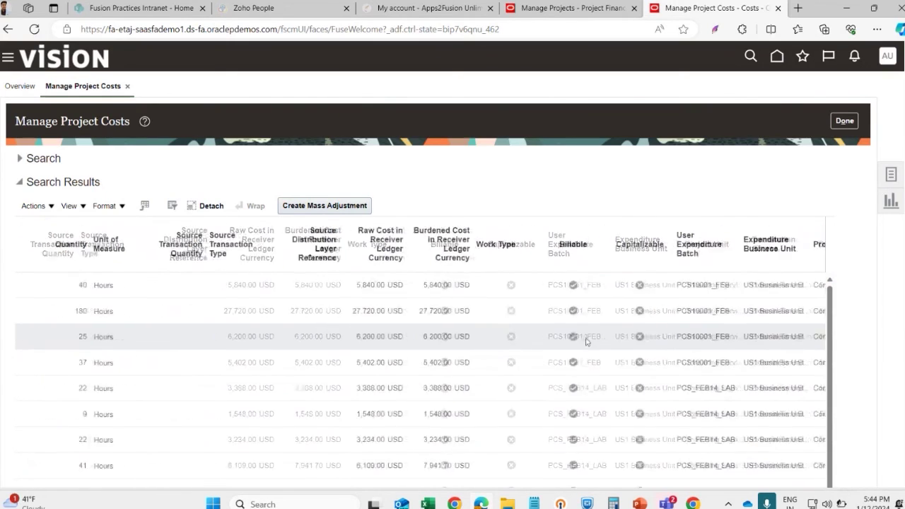
pyautogui.hscroll(-12, 281, 335)
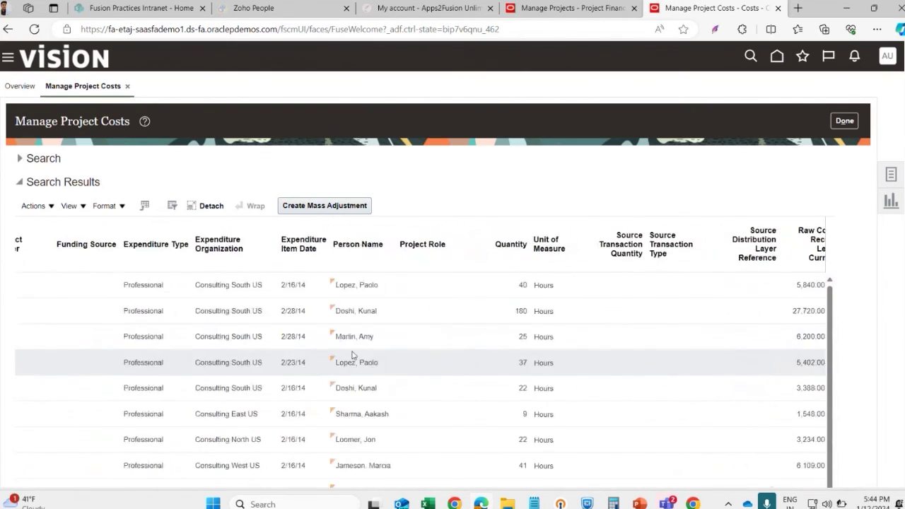
pyautogui.hscroll(-8, 210, 306)
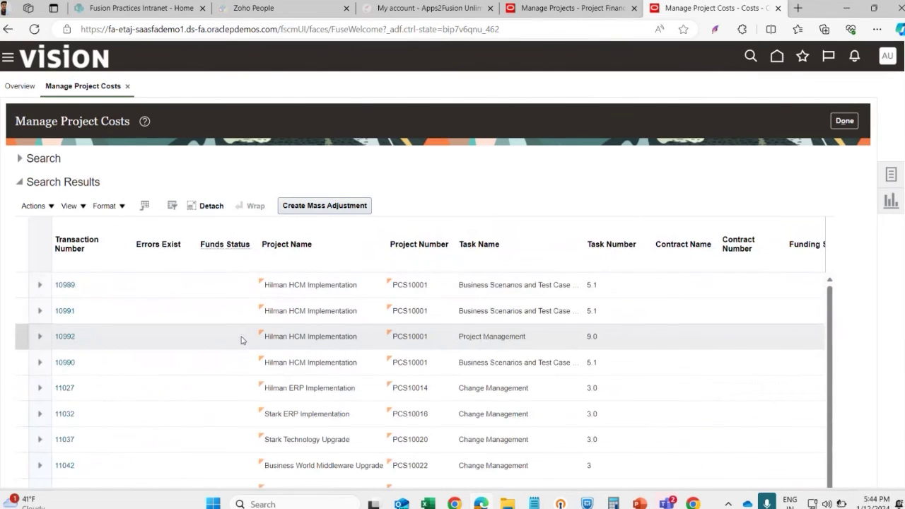
pyautogui.click(302, 289)
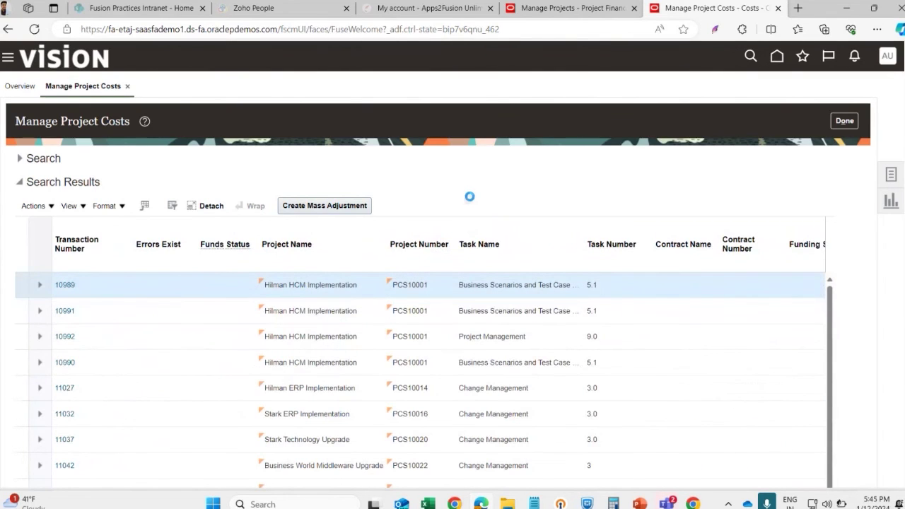